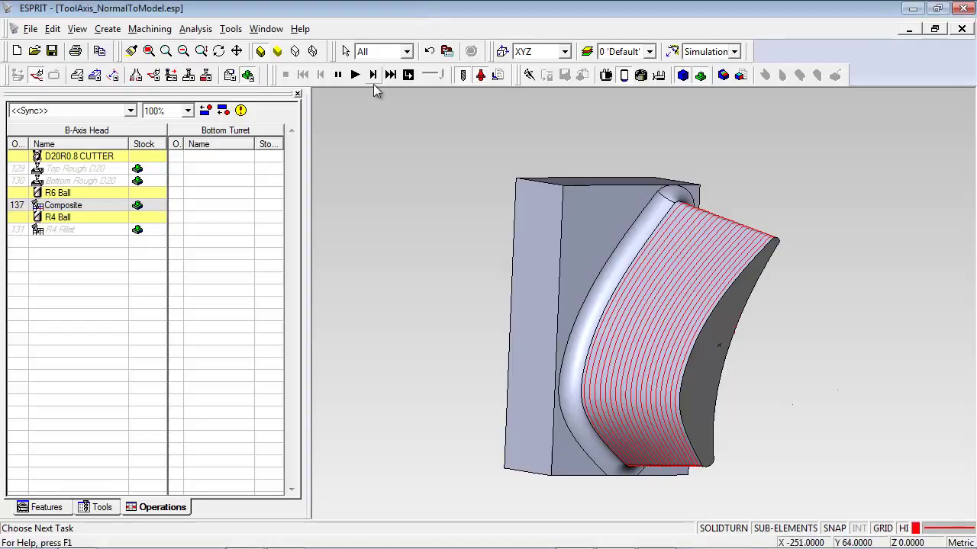
Confirm the Composite uses Project Spiral over the Whole Surface with a 3.0 step increment.
{"action": "double_click", "coordinate": [77, 208]}
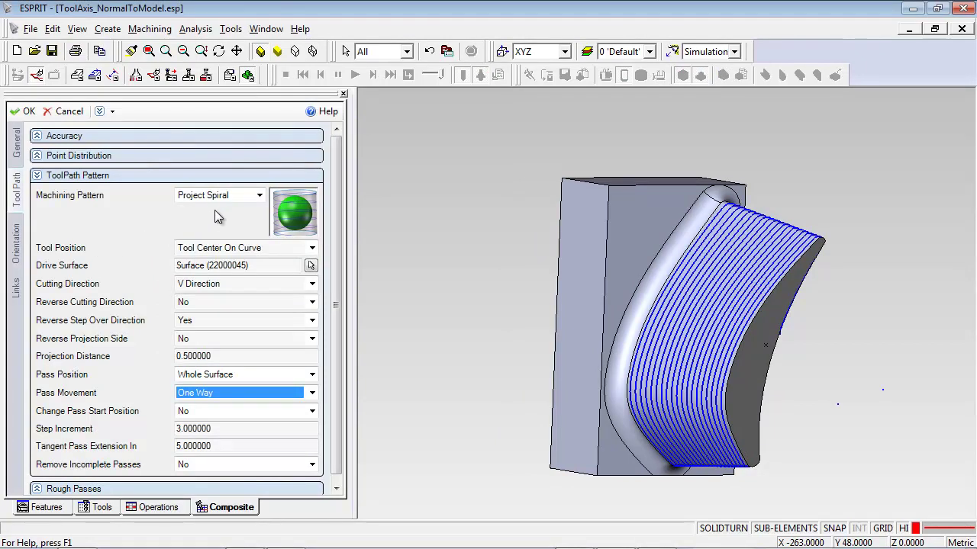
{"action": "left_click", "coordinate": [244, 200]}
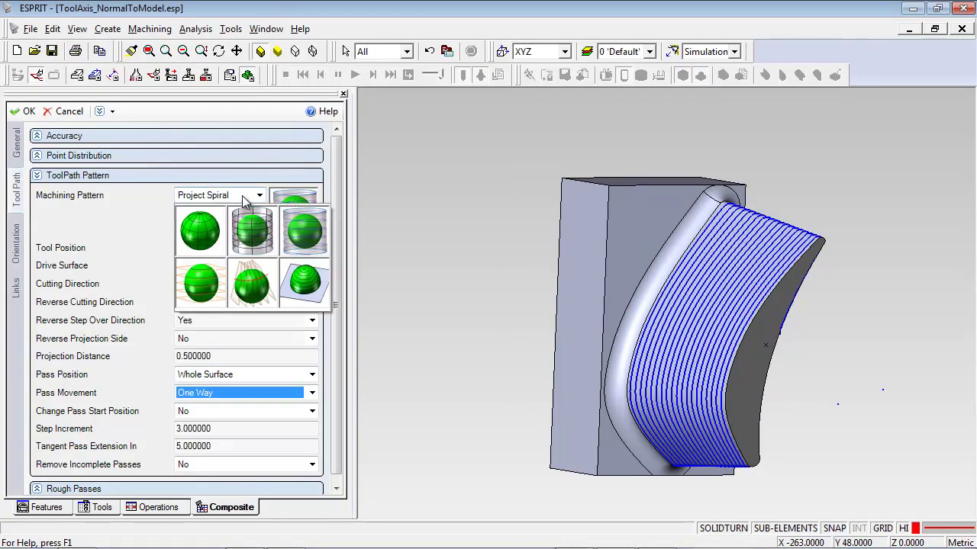
{"action": "left_click", "coordinate": [303, 231]}
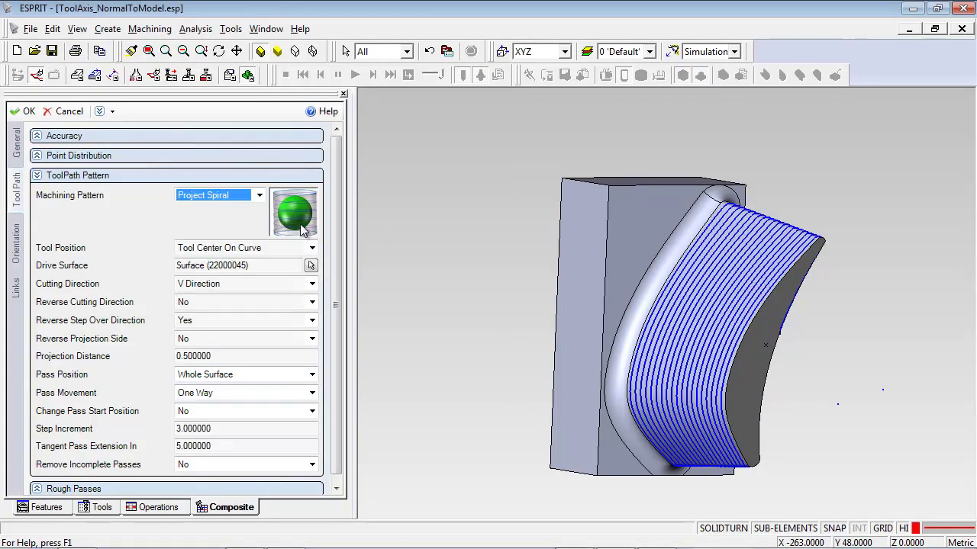
{"action": "left_click", "coordinate": [312, 375]}
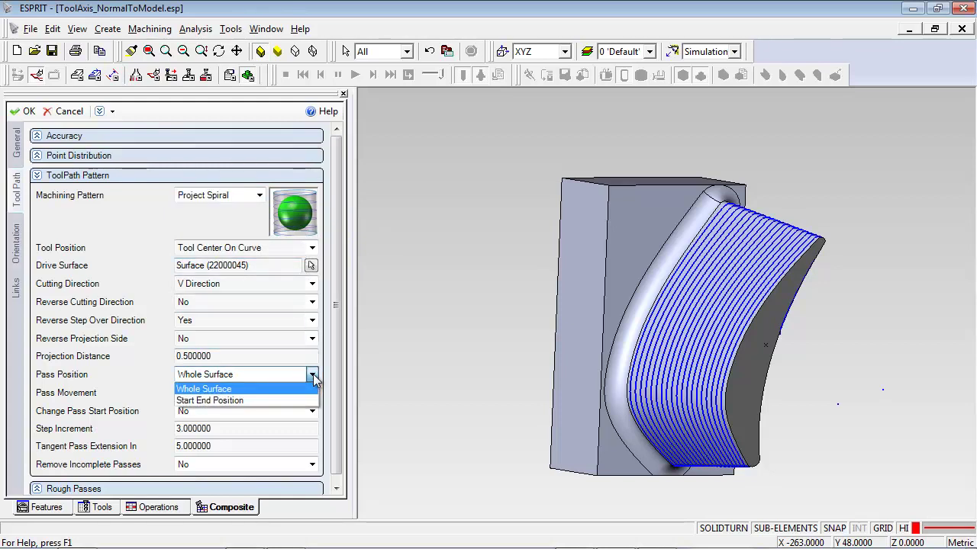
{"action": "left_click", "coordinate": [312, 374]}
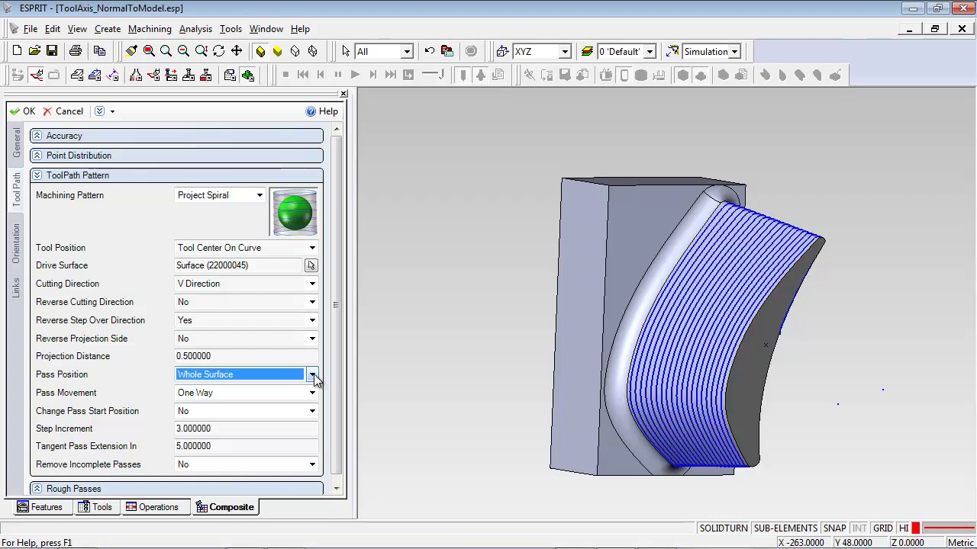
{"action": "left_click", "coordinate": [258, 432]}
{"action": "left_click_drag", "start_coordinate": [220, 429], "coordinate": [165, 429]}
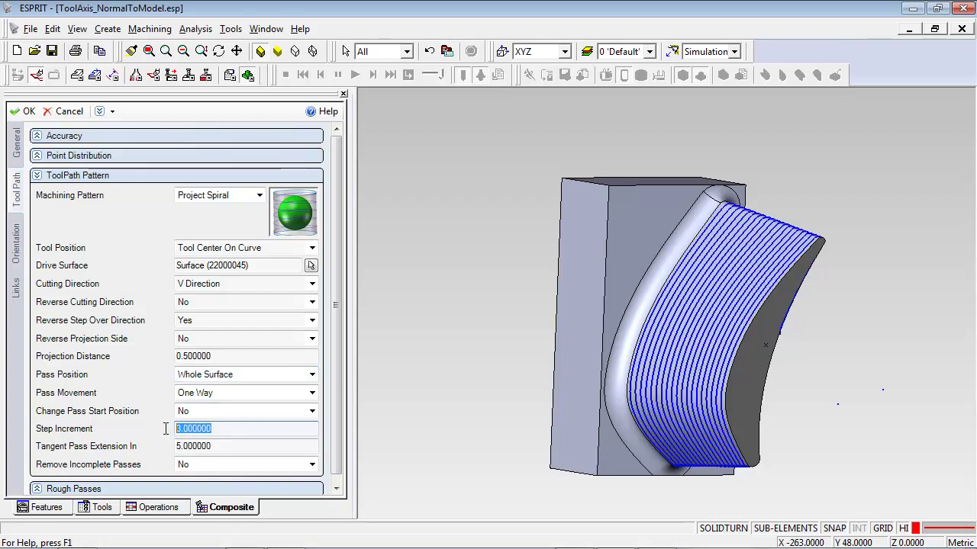
{"action": "left_click", "coordinate": [231, 429]}
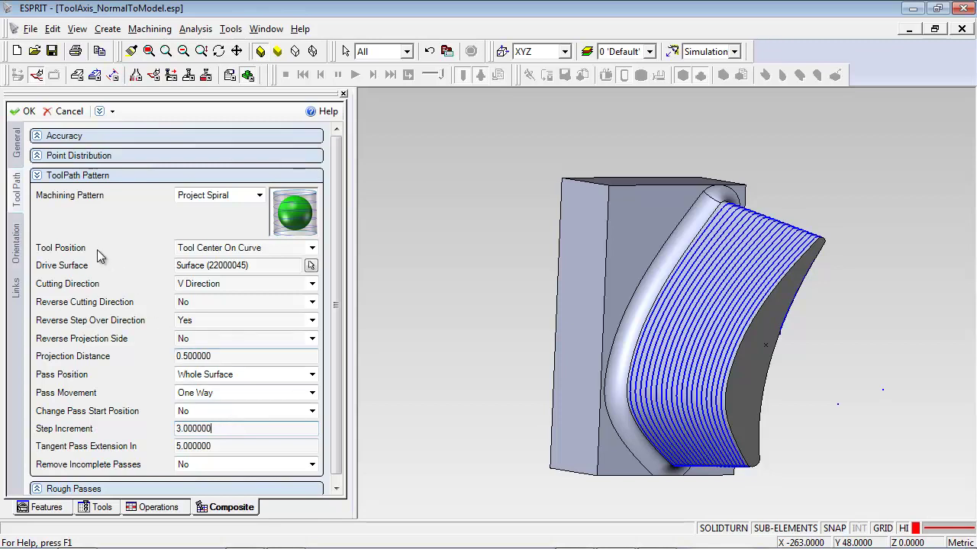
{"action": "left_click", "coordinate": [37, 176]}
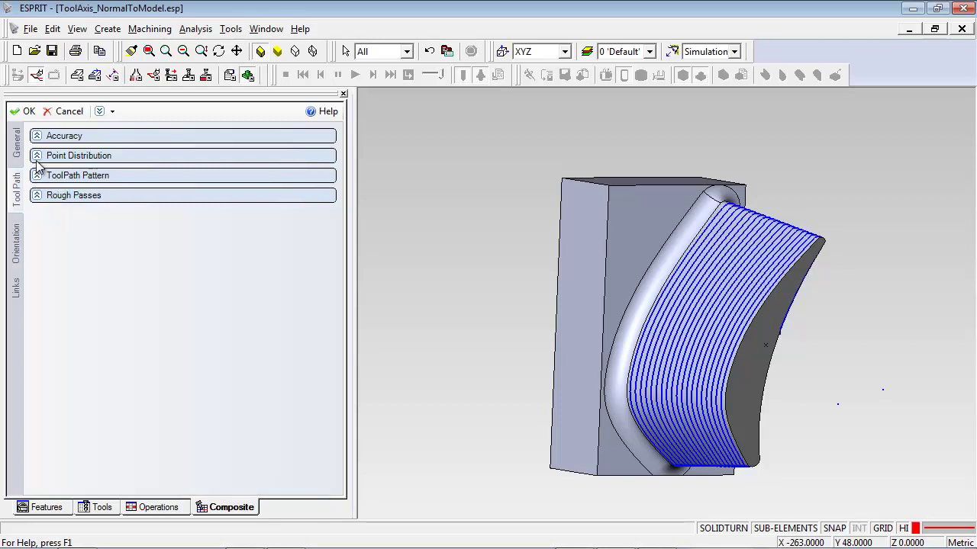
Keep Limit Distance between Points at Yes and bring up the tool axis Orientation settings.
{"action": "left_click", "coordinate": [37, 156]}
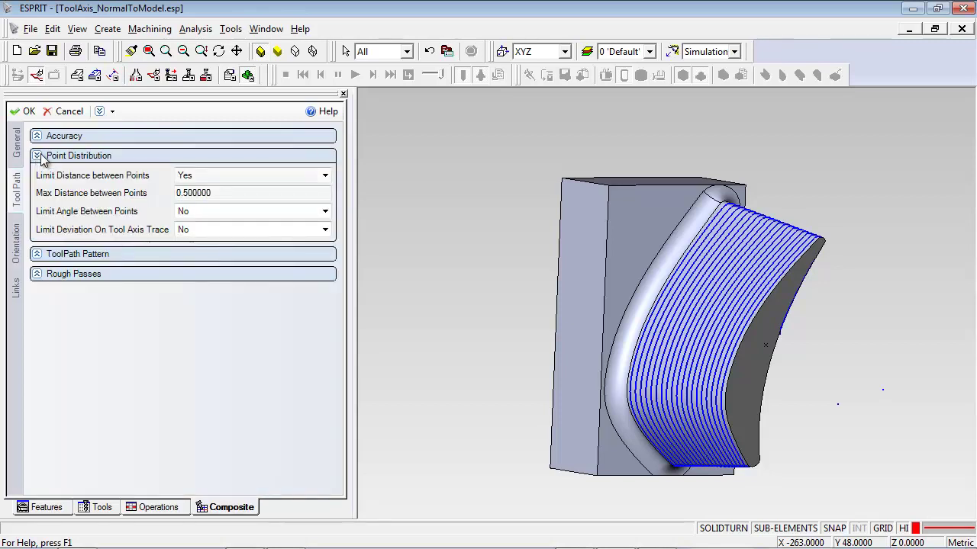
{"action": "left_click", "coordinate": [255, 175]}
{"action": "left_click", "coordinate": [254, 175]}
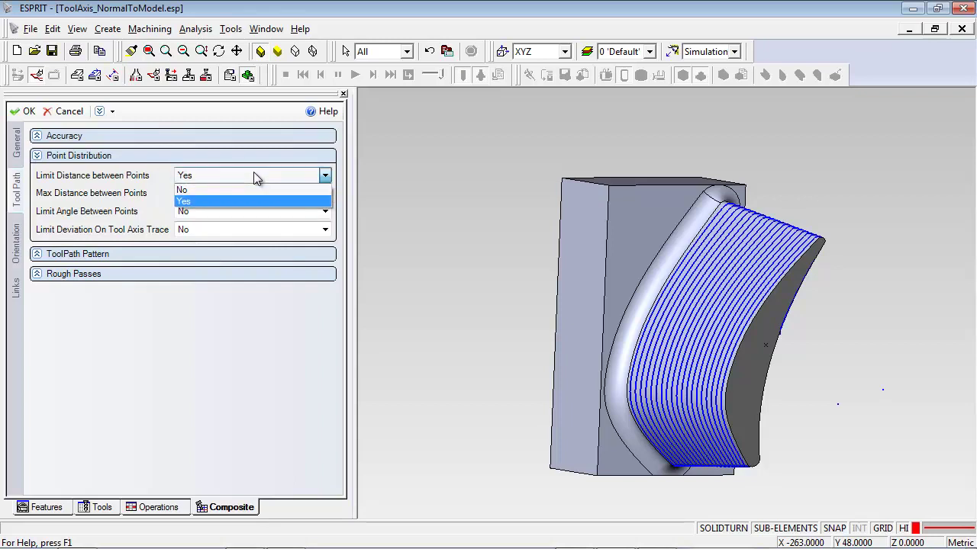
{"action": "left_click", "coordinate": [254, 201]}
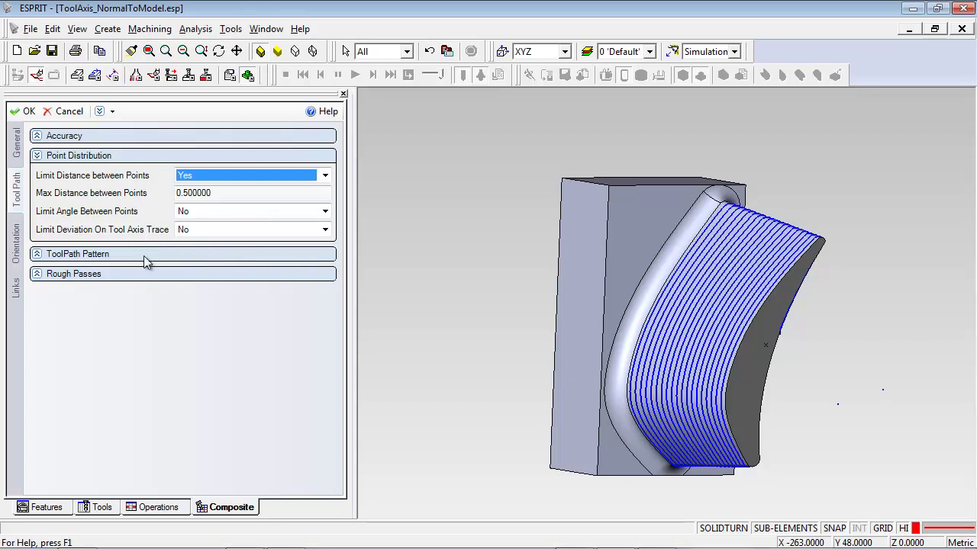
{"action": "left_click", "coordinate": [14, 263]}
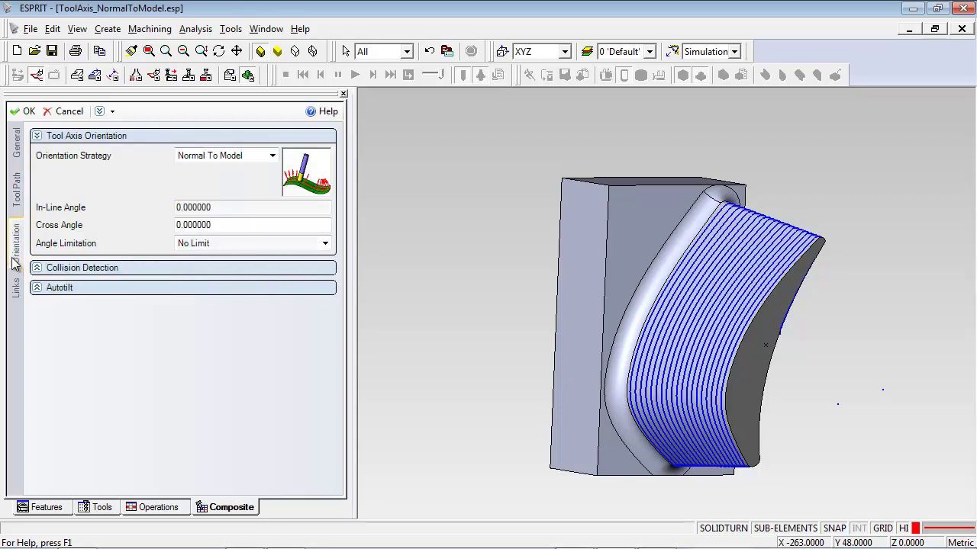
Choose Normal To Model as the orientation strategy and apply the Composite settings.
{"action": "left_click", "coordinate": [253, 156]}
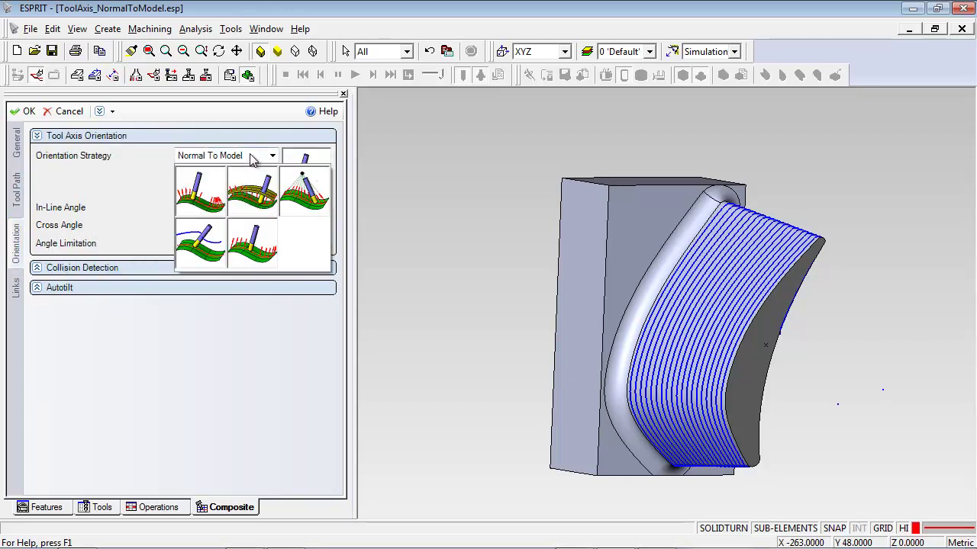
{"action": "left_click", "coordinate": [200, 192]}
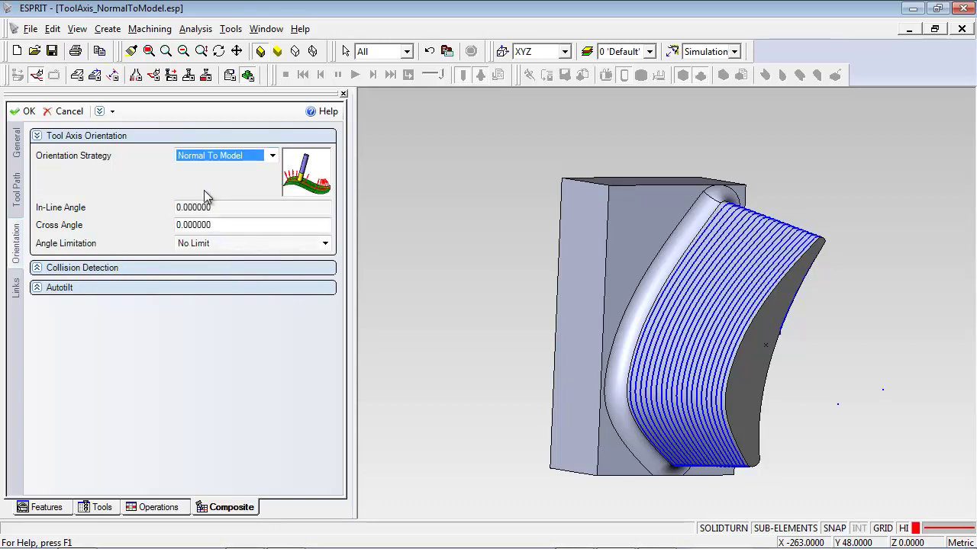
{"action": "left_click", "coordinate": [17, 112]}
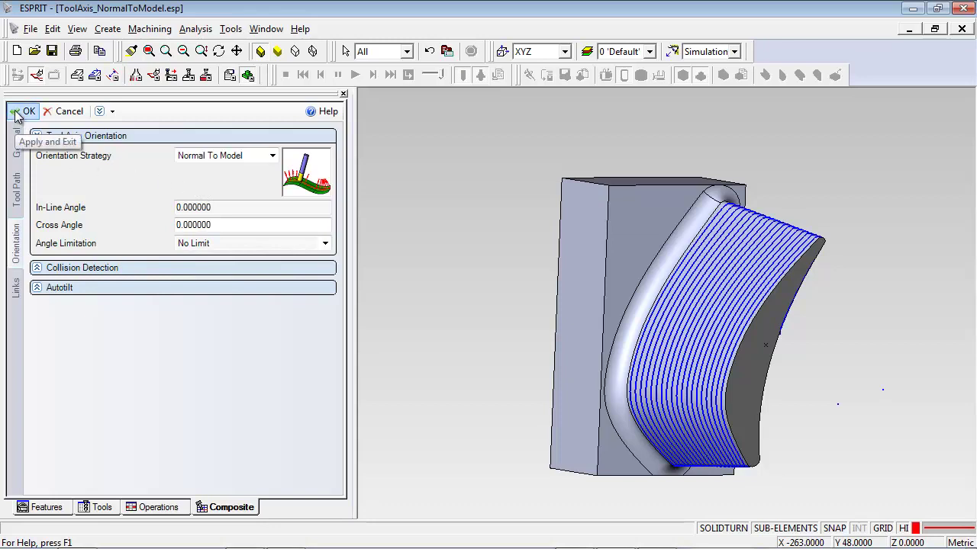
{"action": "left_click", "coordinate": [17, 113]}
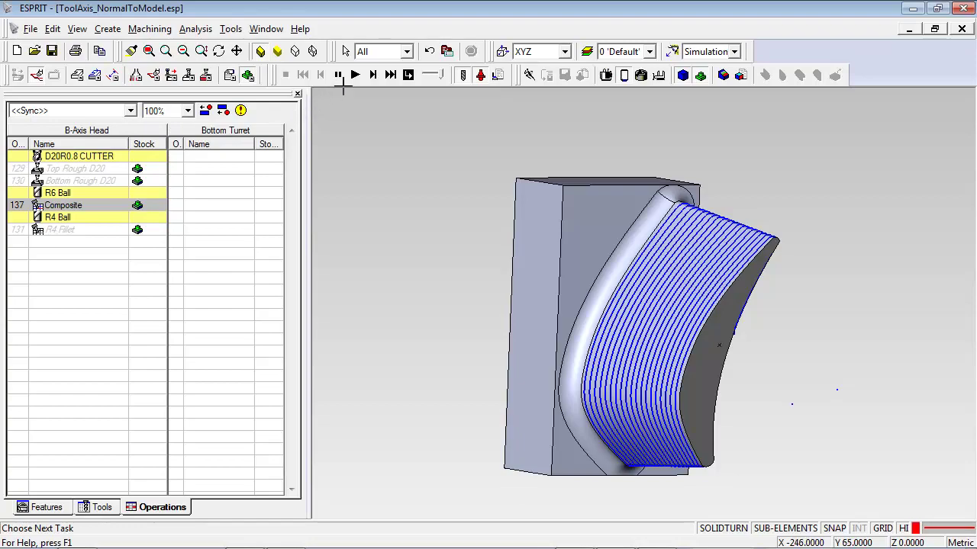
Simulate the Composite cut with the ball-end tool, zoomed out to watch it.
{"action": "left_click", "coordinate": [355, 74]}
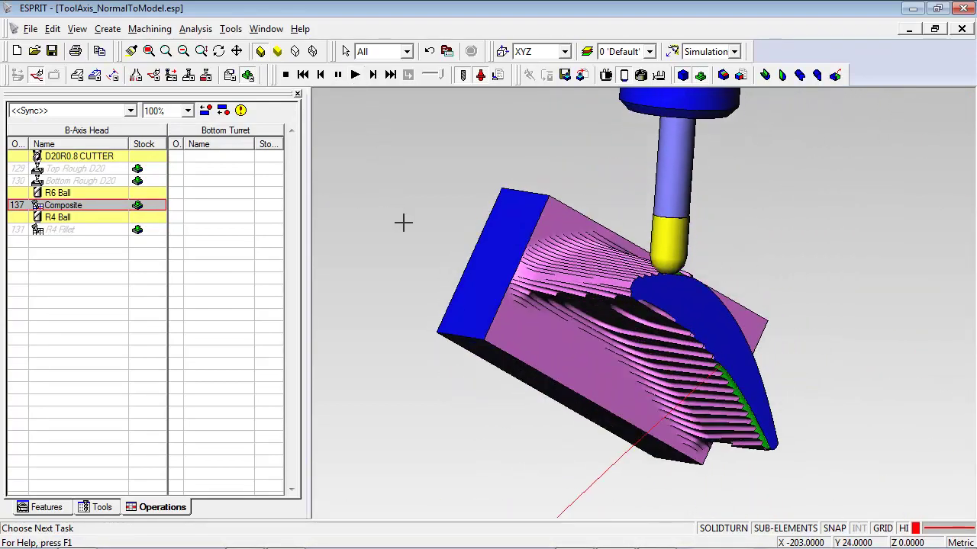
{"action": "scroll", "coordinate": [404, 222], "scroll_direction": "down", "scroll_amount": 5}
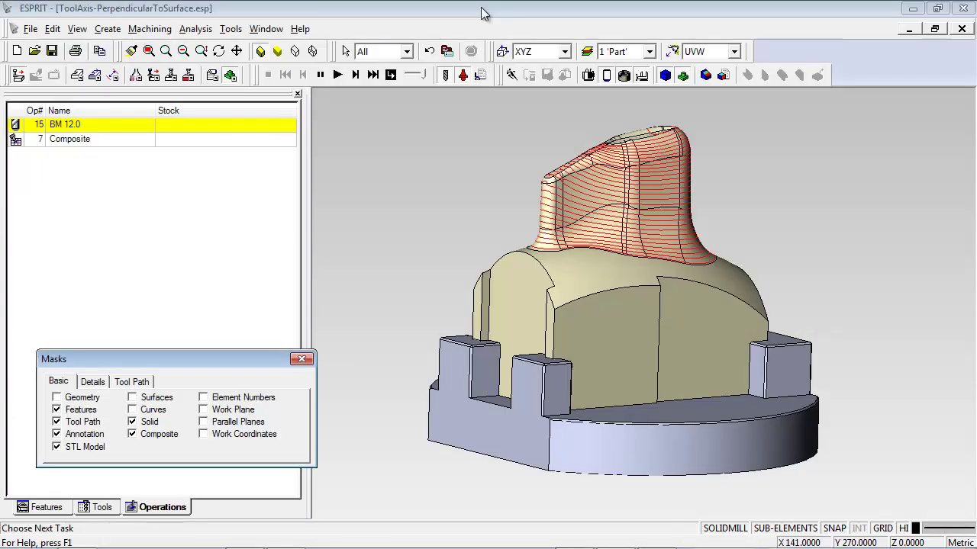
Rotate the part, turn on Surfaces in the Masks dialog, and open the Composite settings.
{"action": "left_click", "coordinate": [481, 14]}
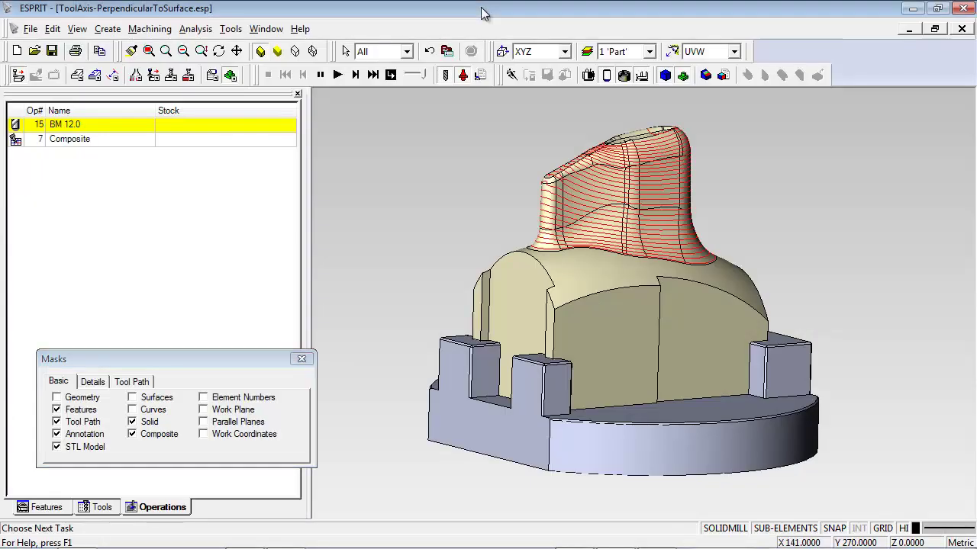
{"action": "mouse_move", "coordinate": [763, 241]}
{"action": "middle_mouse_down"}
{"action": "mouse_move", "coordinate": [621, 252]}
{"action": "mouse_move", "coordinate": [770, 237]}
{"action": "mouse_move", "coordinate": [755, 242]}
{"action": "middle_mouse_up"}
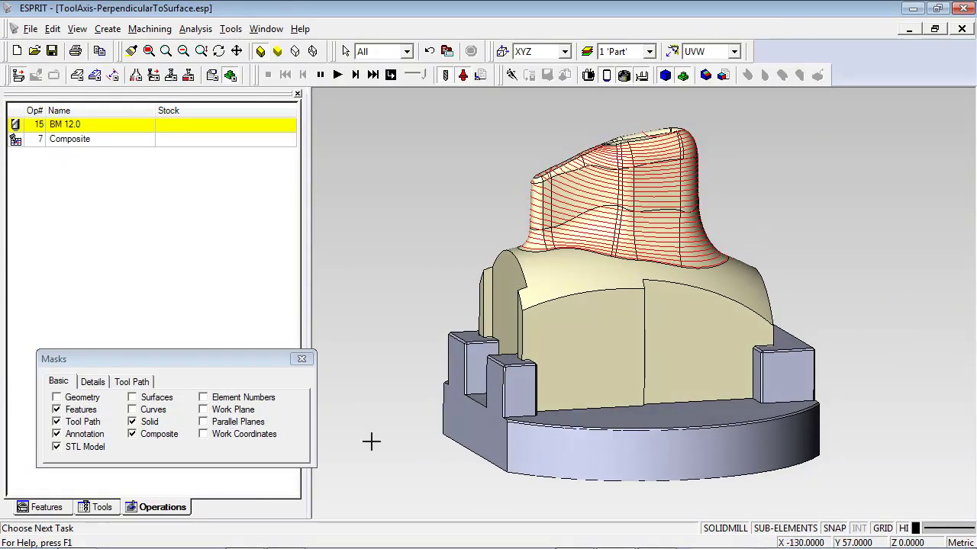
{"action": "left_click", "coordinate": [132, 398]}
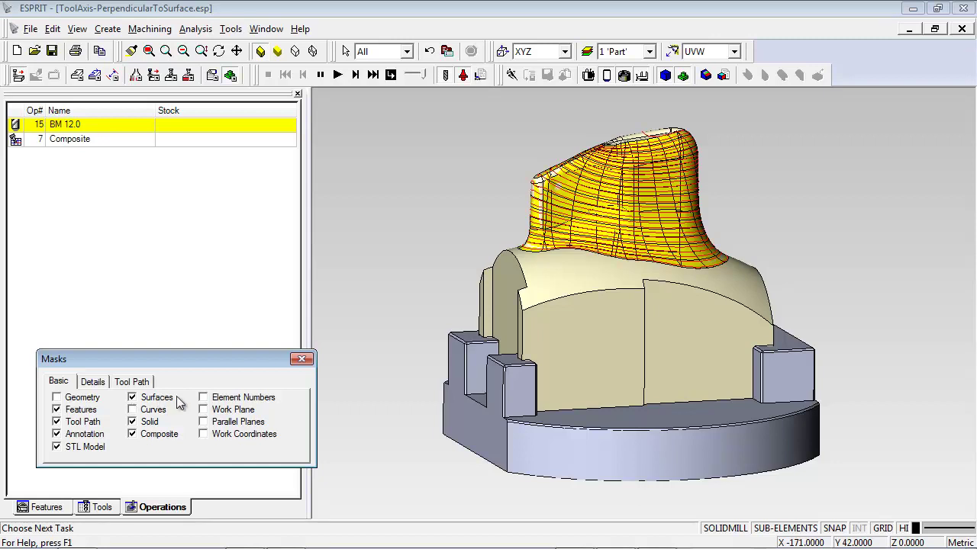
{"action": "left_click", "coordinate": [301, 358]}
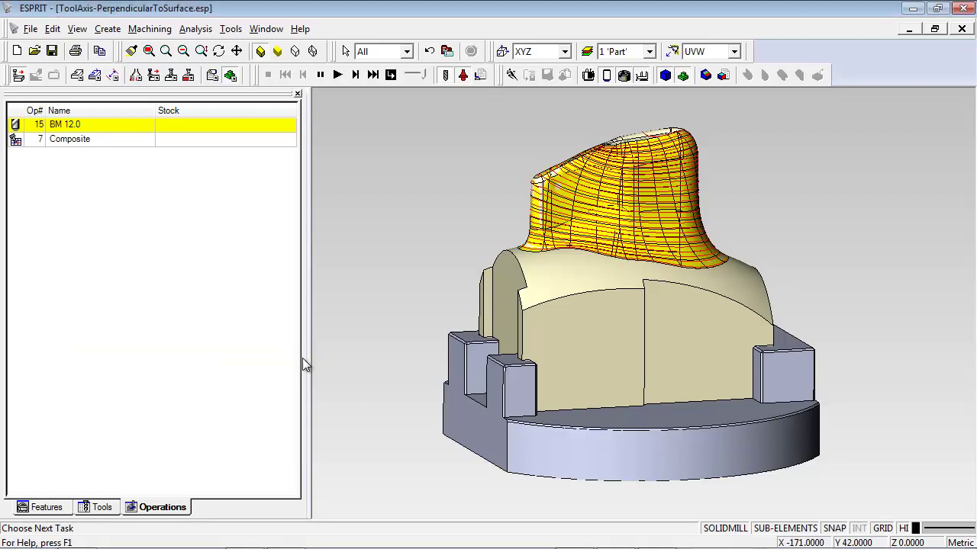
{"action": "double_click", "coordinate": [64, 143]}
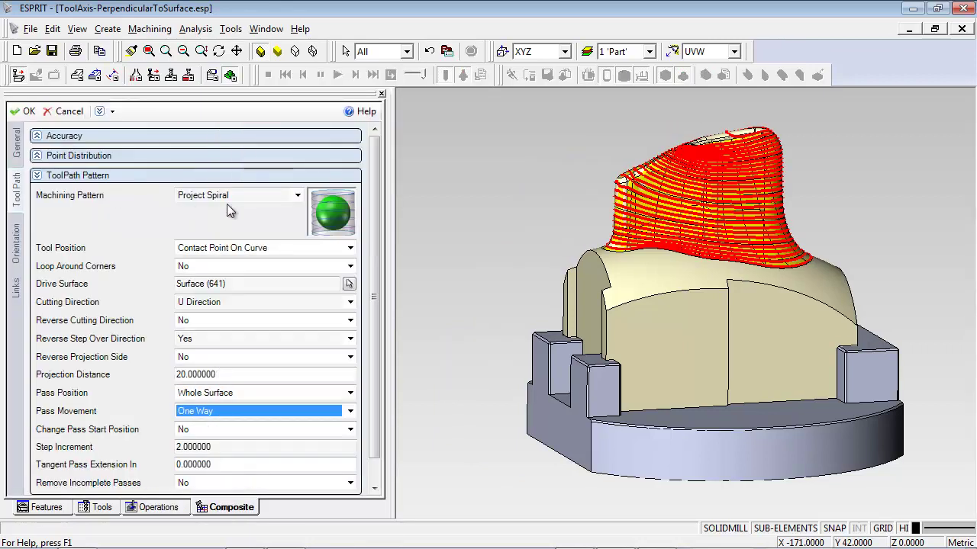
Keep Project Spiral and set the orientation strategy to Perpendicular To Drive Surface.
{"action": "left_click", "coordinate": [296, 196]}
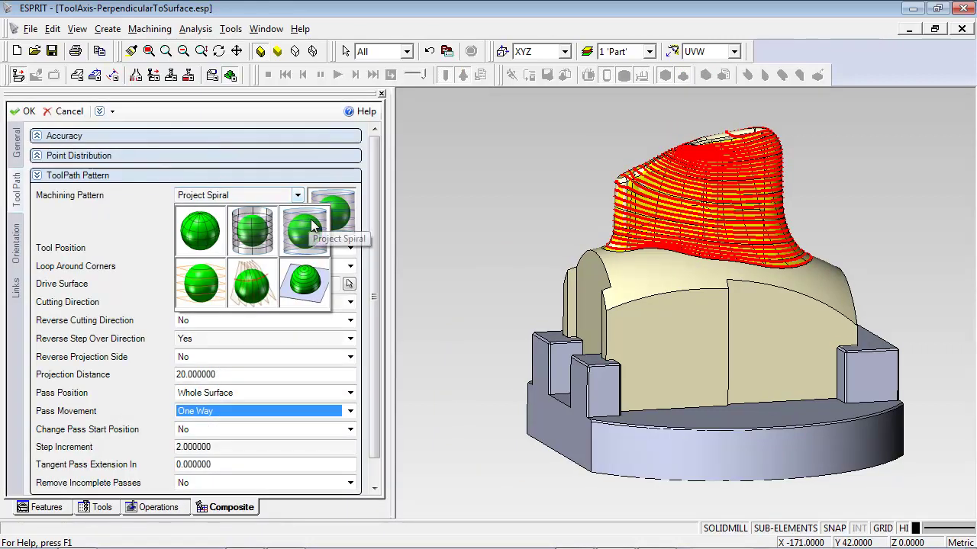
{"action": "left_click", "coordinate": [309, 227]}
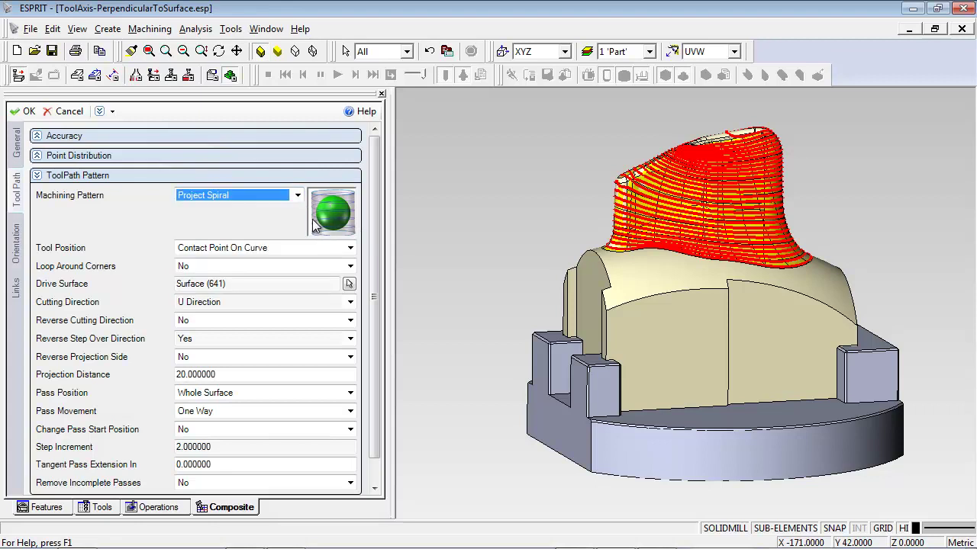
{"action": "left_click", "coordinate": [16, 256]}
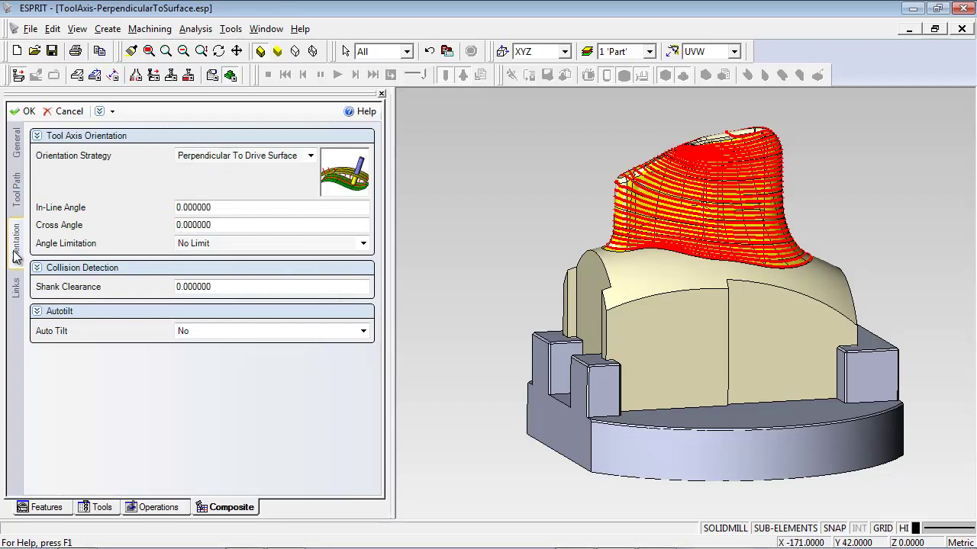
{"action": "left_click", "coordinate": [287, 156]}
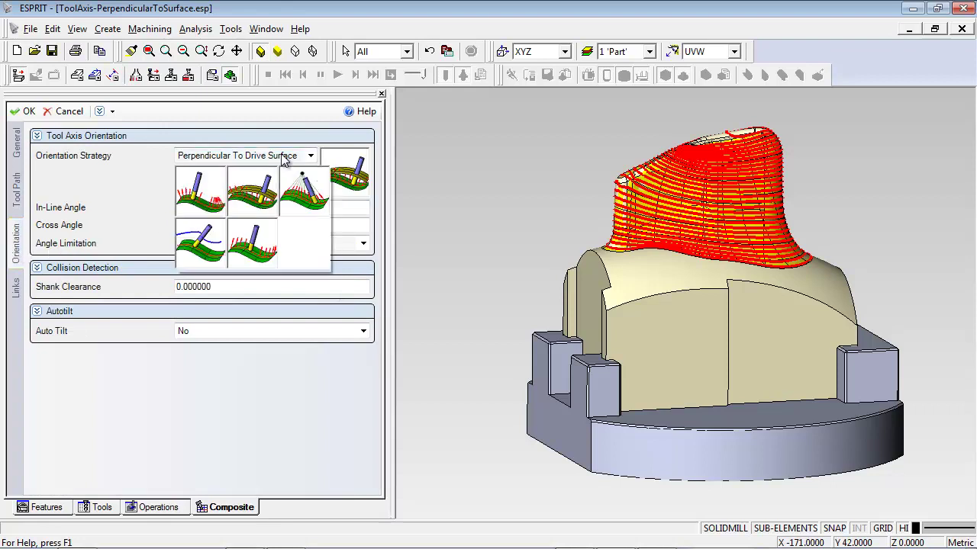
{"action": "left_click", "coordinate": [262, 201]}
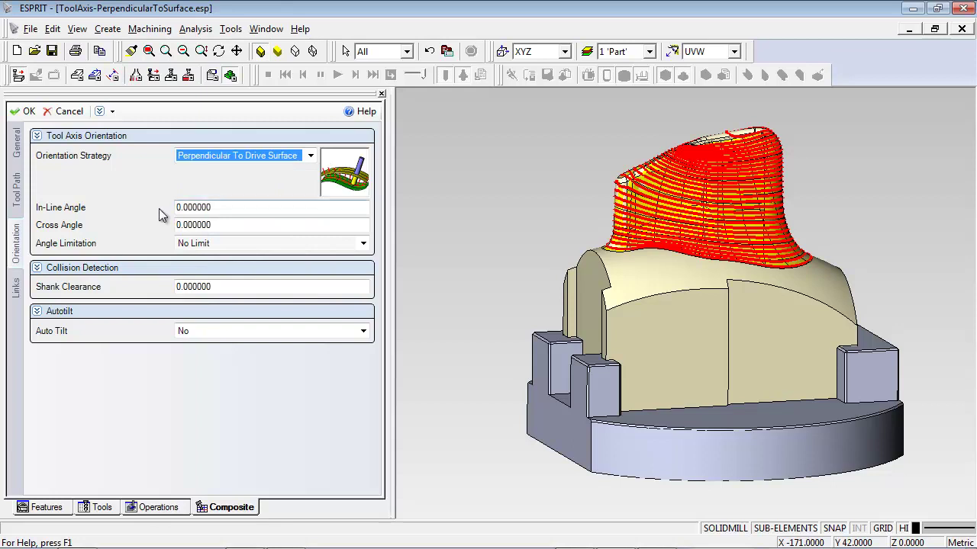
Change the machining pattern to Parametric Pattern.
{"action": "left_click", "coordinate": [17, 183]}
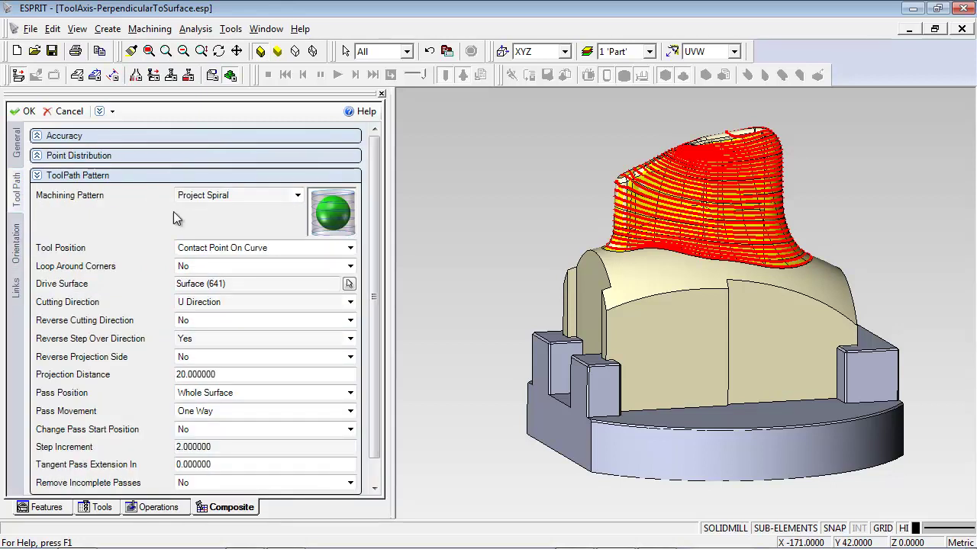
{"action": "left_click", "coordinate": [243, 197]}
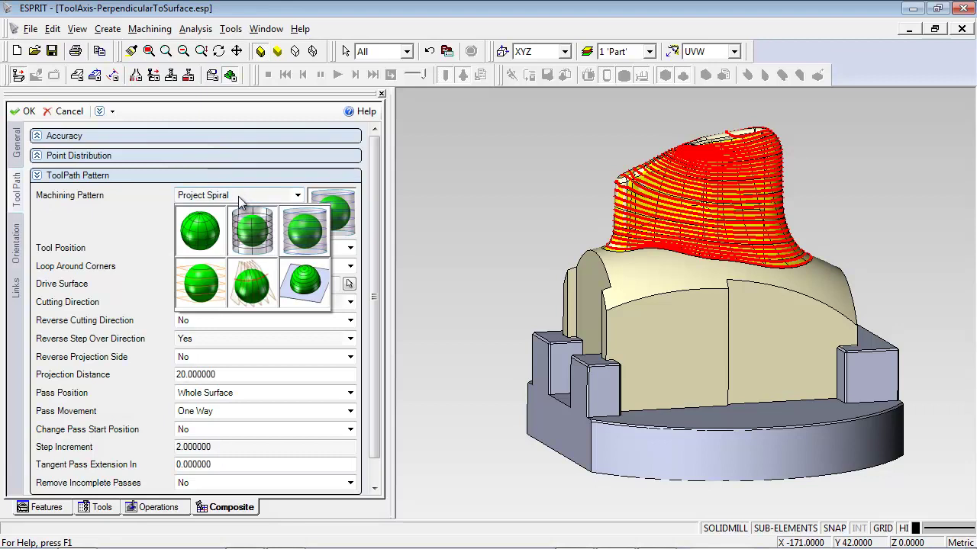
{"action": "left_click", "coordinate": [202, 241]}
{"action": "left_click", "coordinate": [202, 241]}
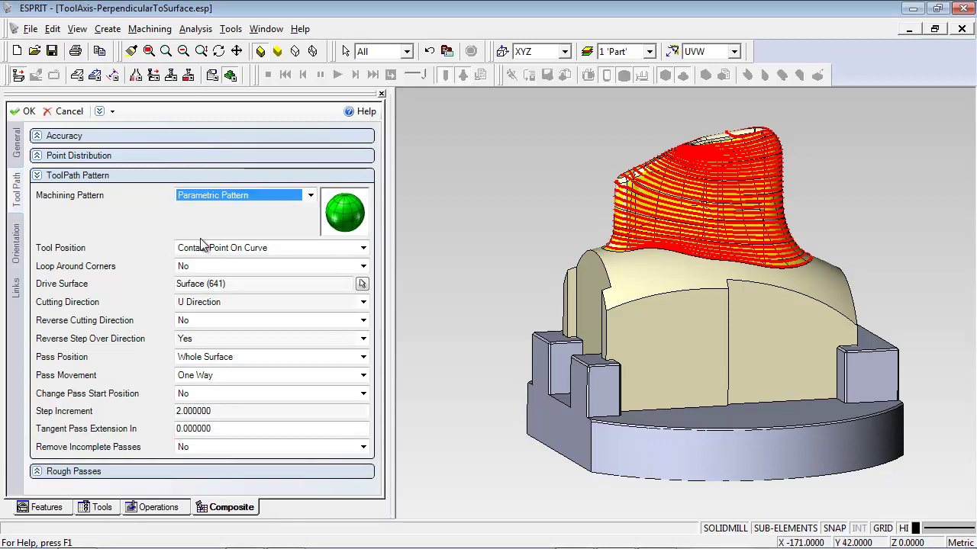
Check that the orientation strategy has fallen back to Normal To Model.
{"action": "left_click", "coordinate": [14, 254]}
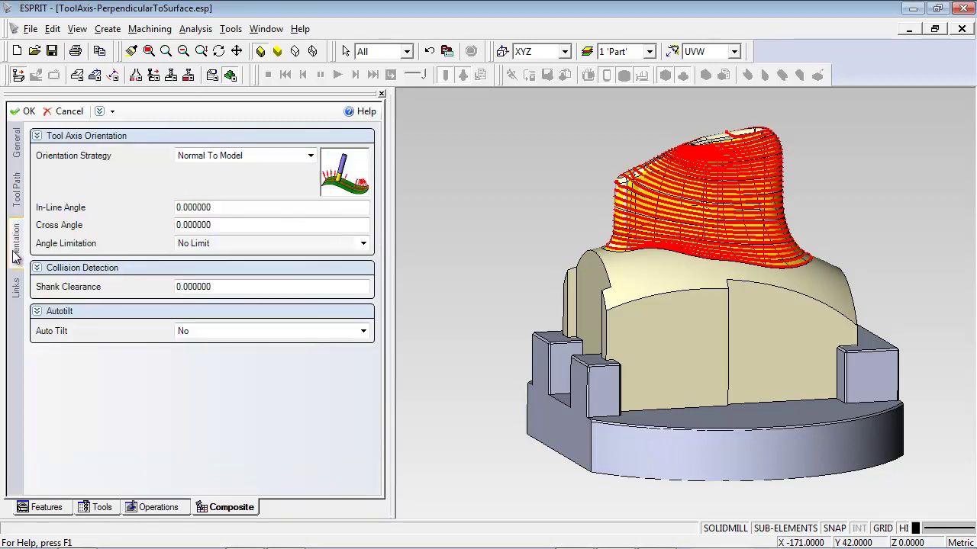
{"action": "left_click", "coordinate": [254, 158]}
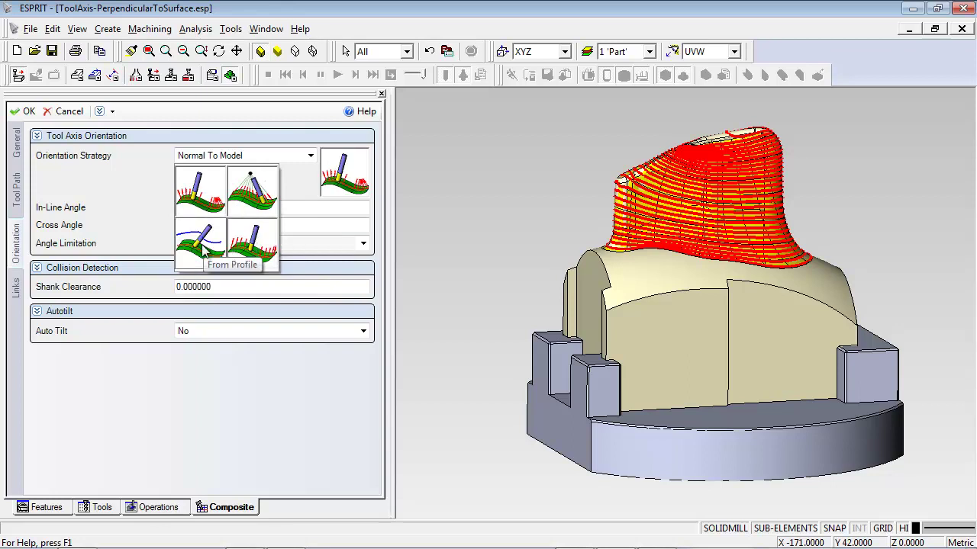
{"action": "left_click", "coordinate": [155, 236]}
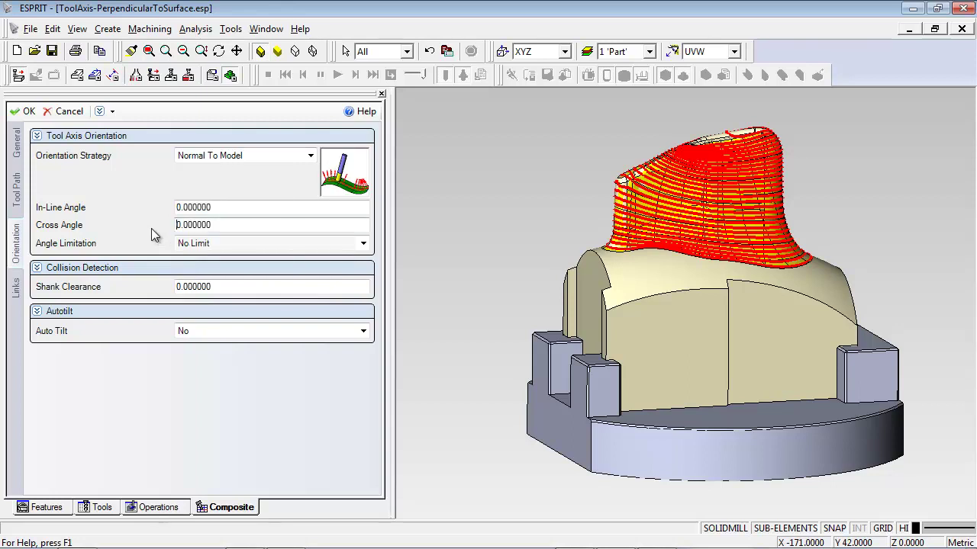
Switch the machining pattern back to Project Spiral.
{"action": "left_click", "coordinate": [17, 190]}
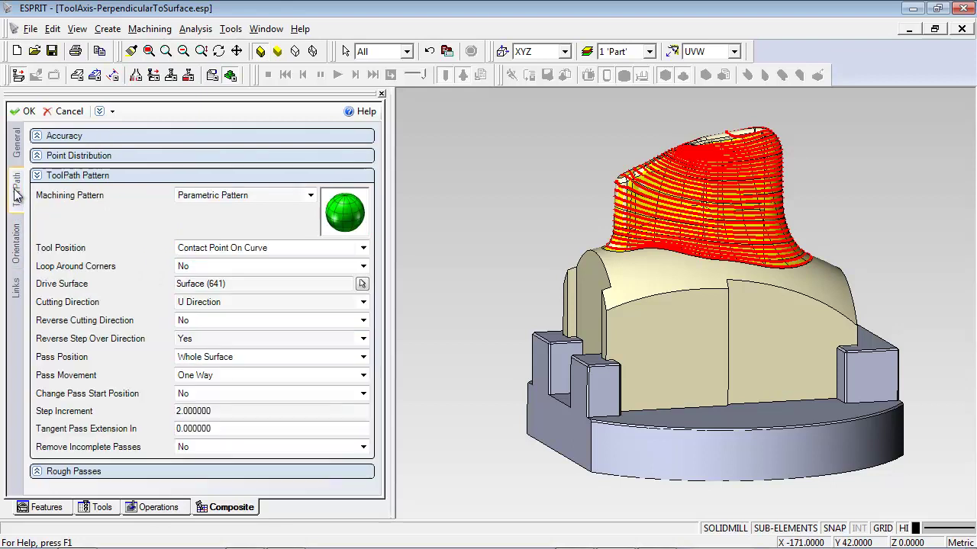
{"action": "left_click", "coordinate": [194, 195]}
{"action": "left_click", "coordinate": [303, 230]}
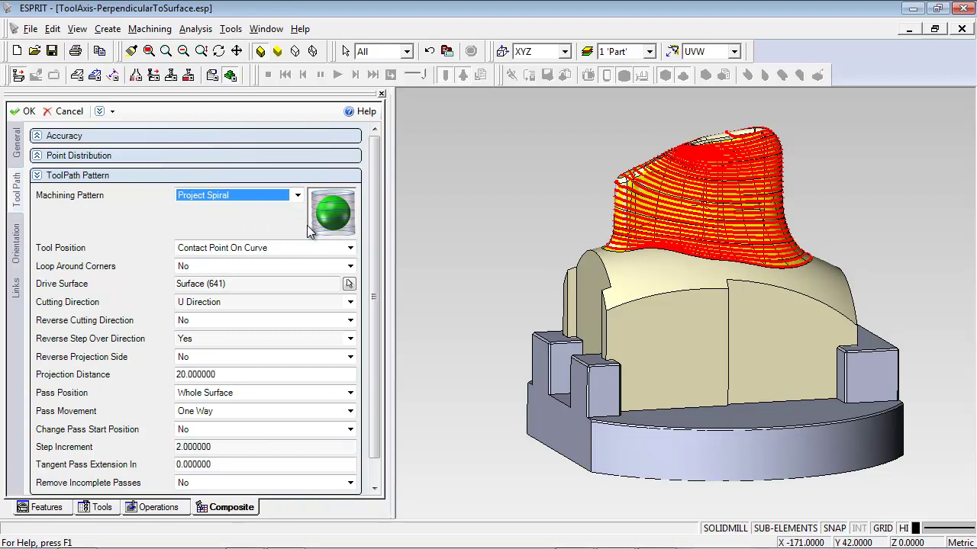
Set the tool axis to Perpendicular To Drive Surface and apply to regenerate the toolpath.
{"action": "left_click", "coordinate": [262, 284]}
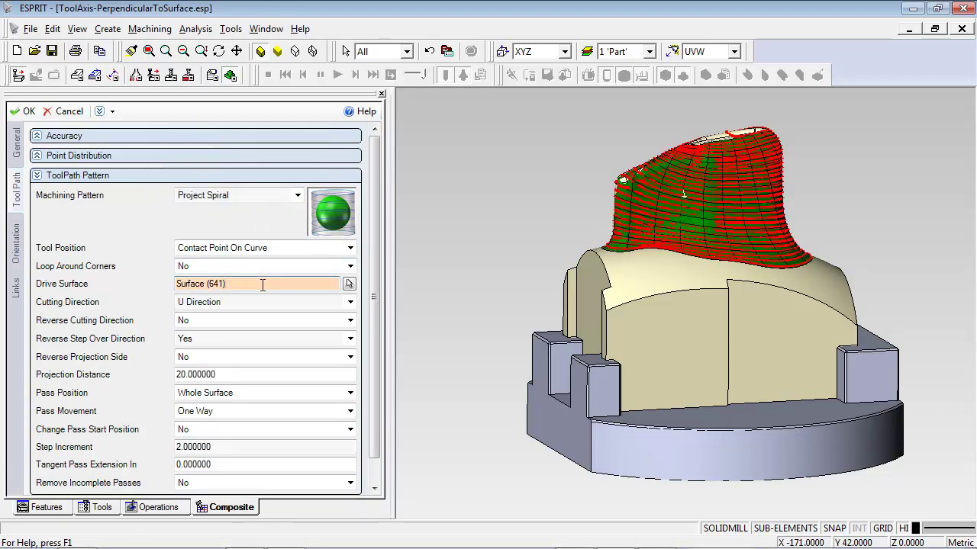
{"action": "left_click", "coordinate": [17, 254]}
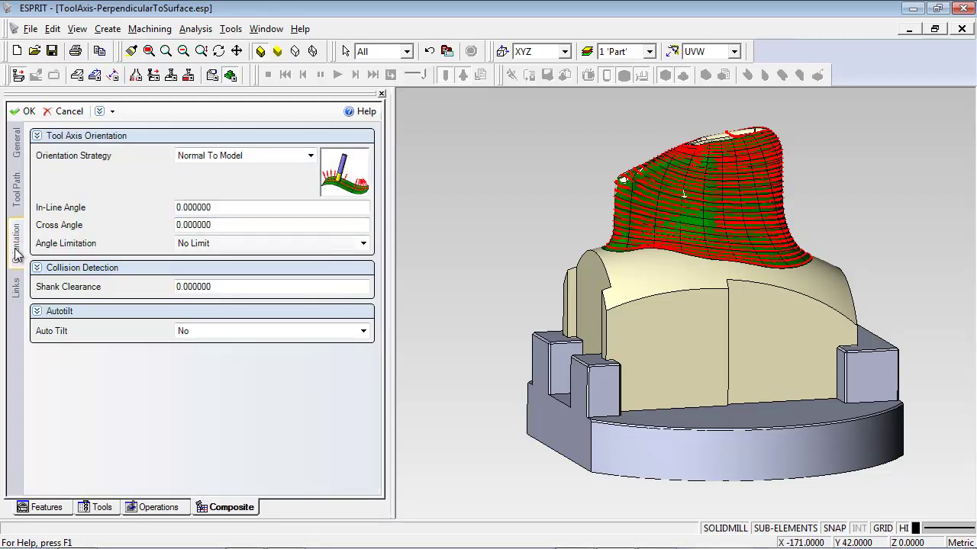
{"action": "left_click", "coordinate": [252, 158]}
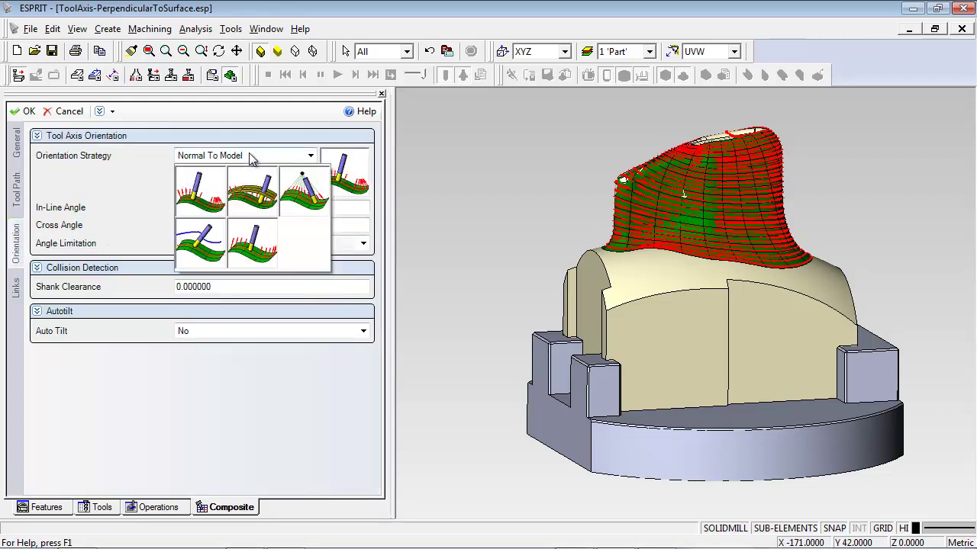
{"action": "left_click", "coordinate": [257, 200]}
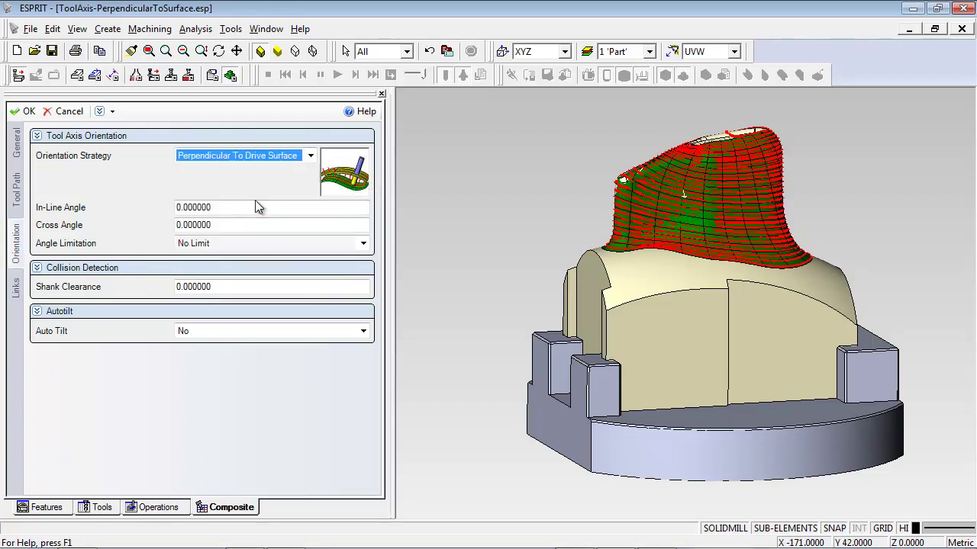
{"action": "left_click", "coordinate": [16, 113]}
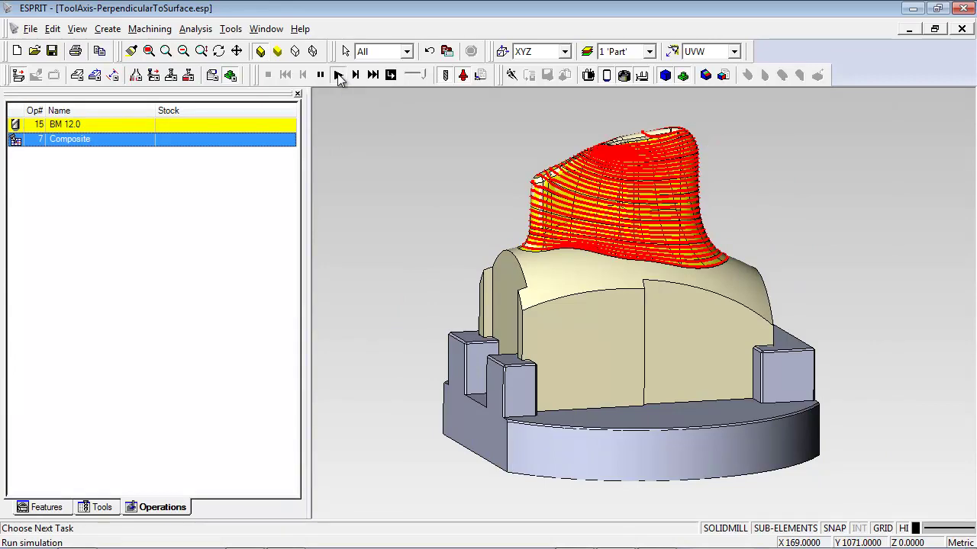
Run the simulation of the perpendicular-axis Composite toolpath.
{"action": "left_click", "coordinate": [338, 76]}
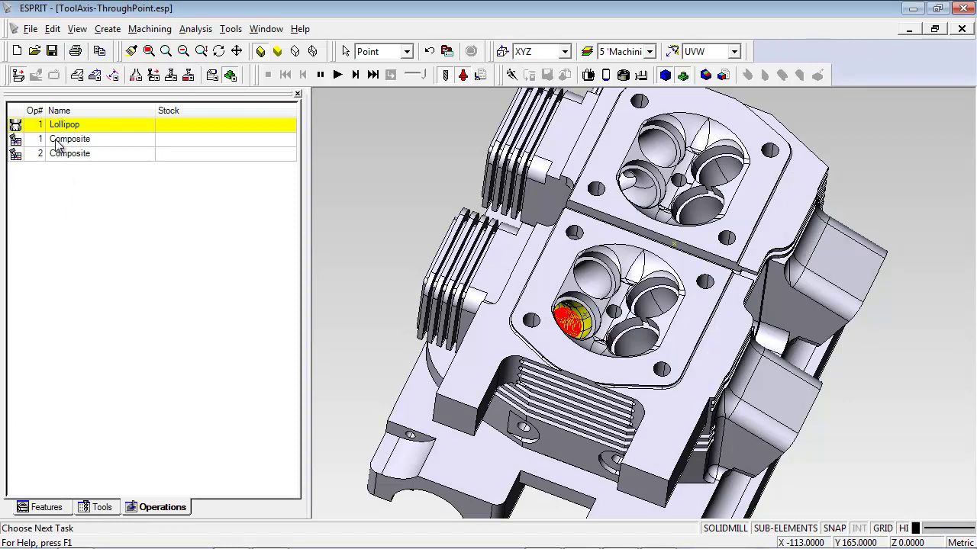
Give the first Composite a Through Point tool axis, picking point -65, 30, -5 on the port.
{"action": "double_click", "coordinate": [57, 140]}
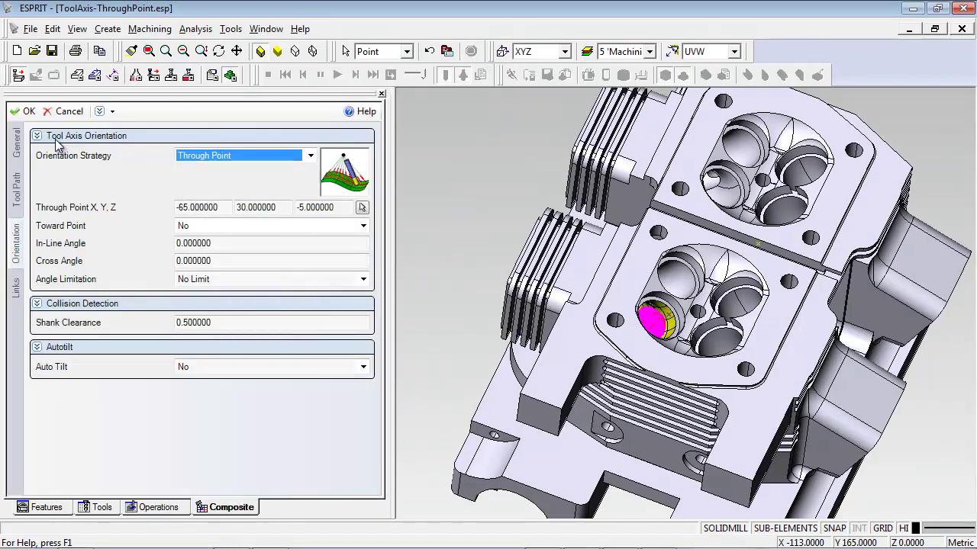
{"action": "left_click", "coordinate": [311, 156]}
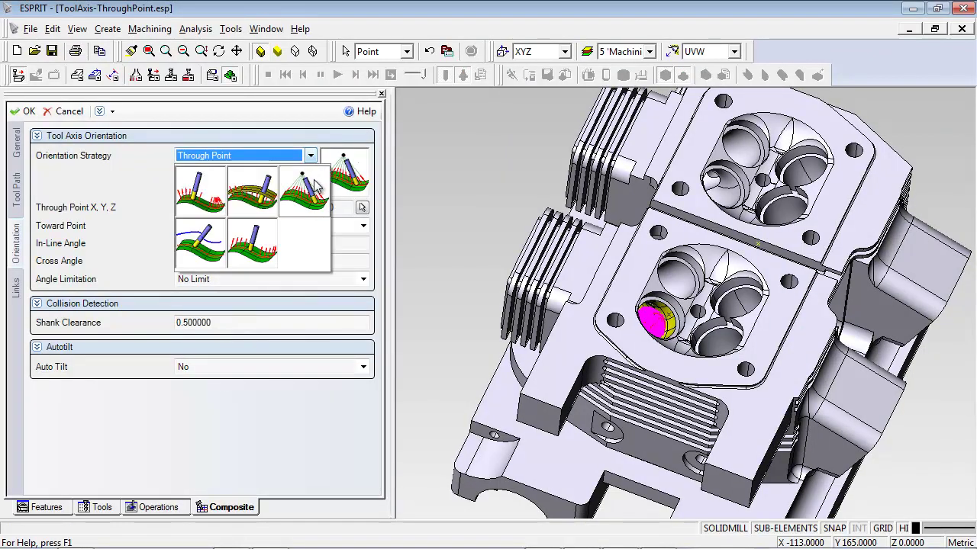
{"action": "left_click", "coordinate": [313, 189]}
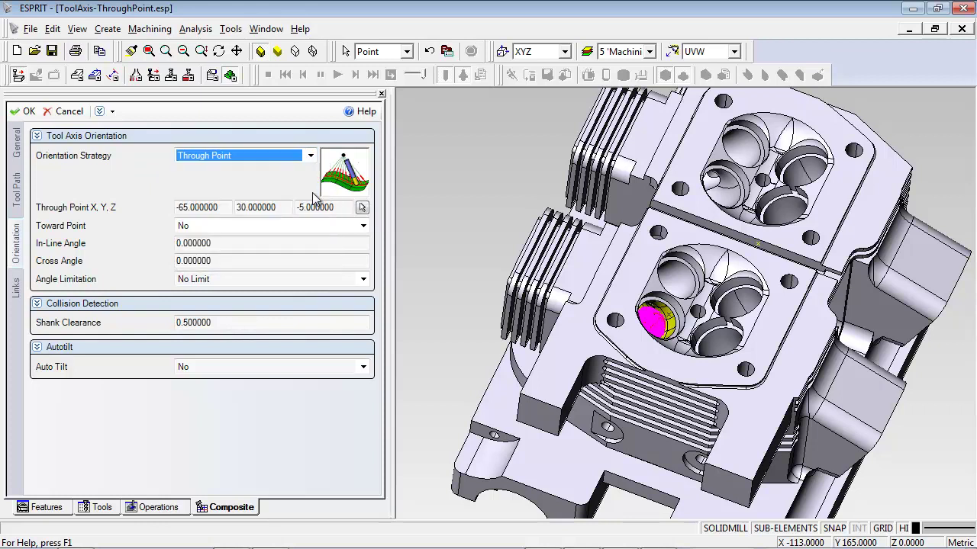
{"action": "left_click", "coordinate": [216, 207]}
{"action": "type", "text": "50"}
{"action": "left_click_drag", "start_coordinate": [276, 208], "coordinate": [235, 207]}
{"action": "type", "text": "20"}
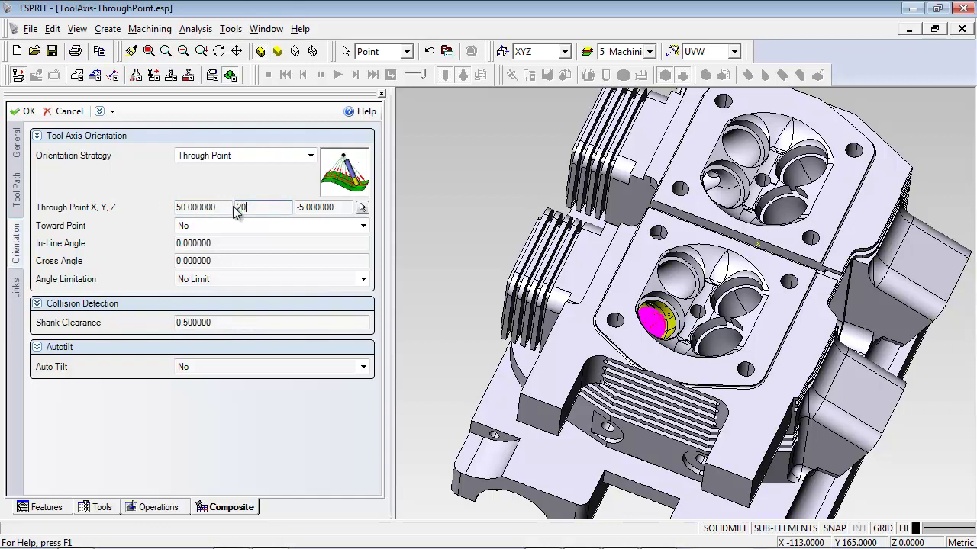
{"action": "left_click", "coordinate": [363, 207]}
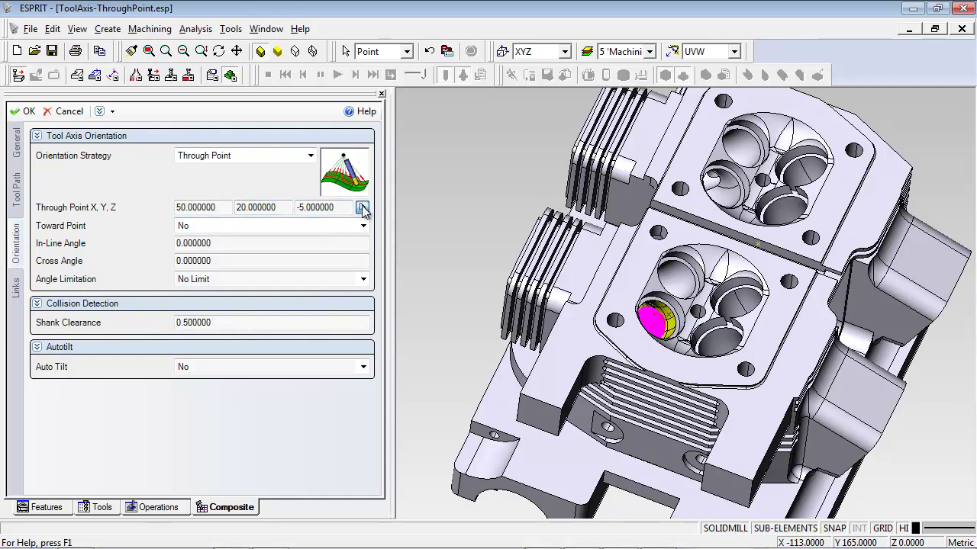
{"action": "scroll", "coordinate": [654, 319], "scroll_direction": "up", "scroll_amount": 2}
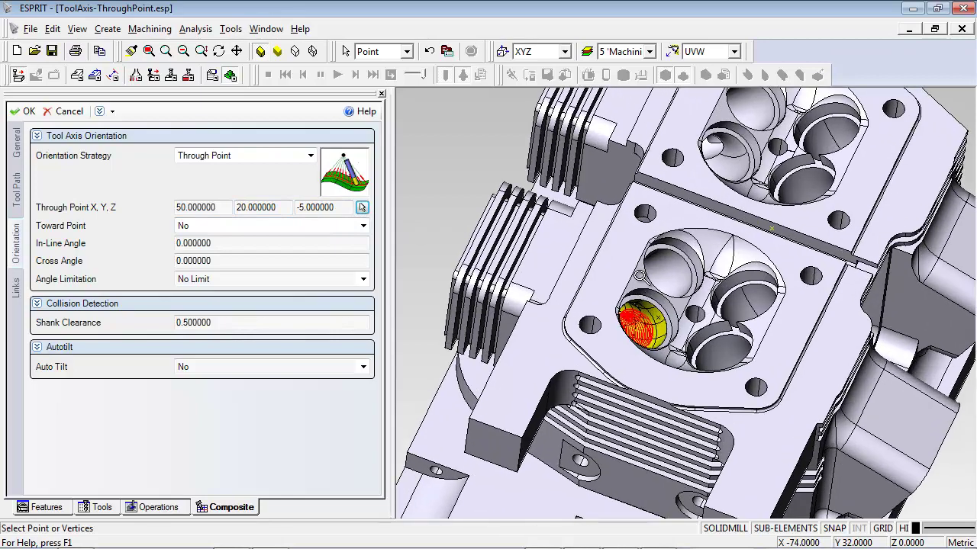
{"action": "scroll", "coordinate": [640, 275], "scroll_direction": "up", "scroll_amount": 3}
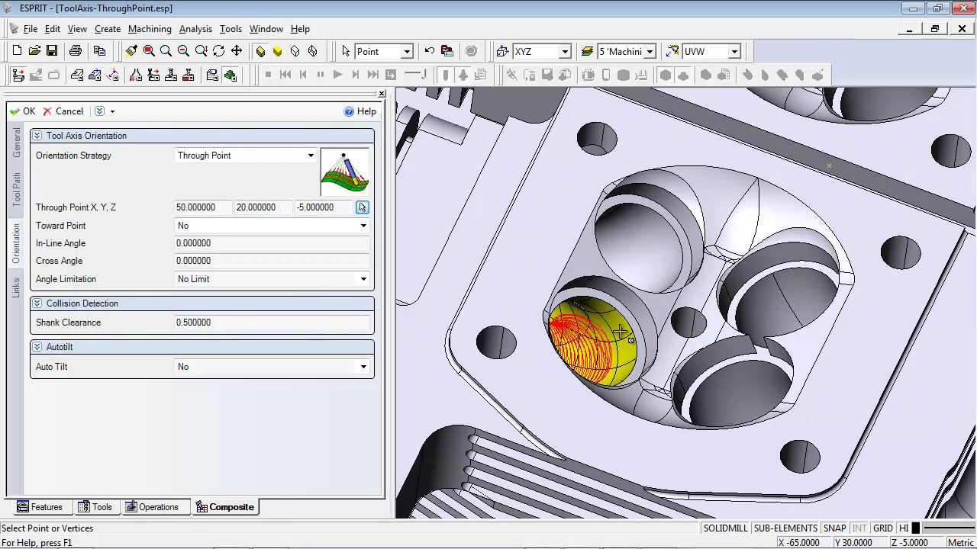
{"action": "left_click", "coordinate": [623, 330]}
Set Toward Point to No, review the shank clearance value, and apply the settings.
{"action": "left_click", "coordinate": [361, 226]}
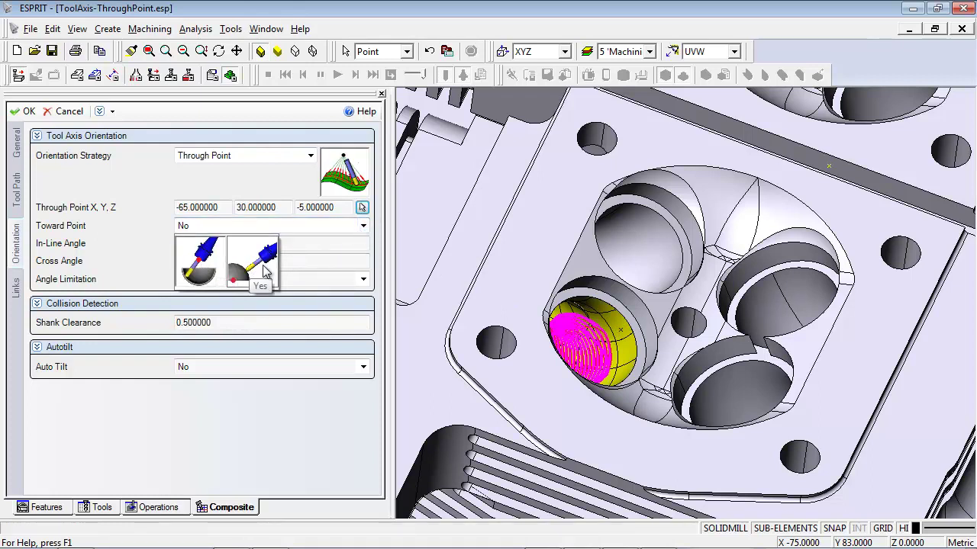
{"action": "left_click", "coordinate": [204, 263]}
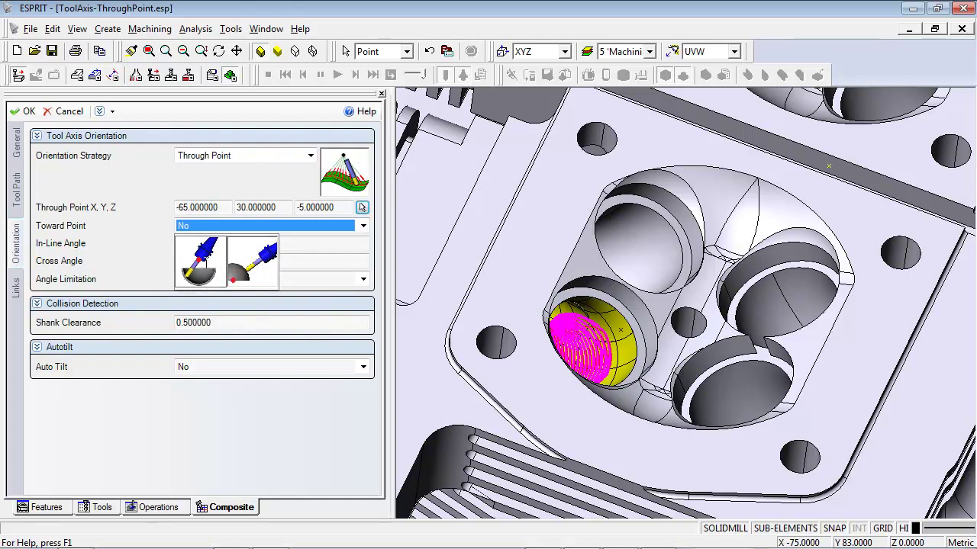
{"action": "left_click", "coordinate": [226, 322]}
{"action": "left_click_drag", "start_coordinate": [212, 322], "coordinate": [172, 324]}
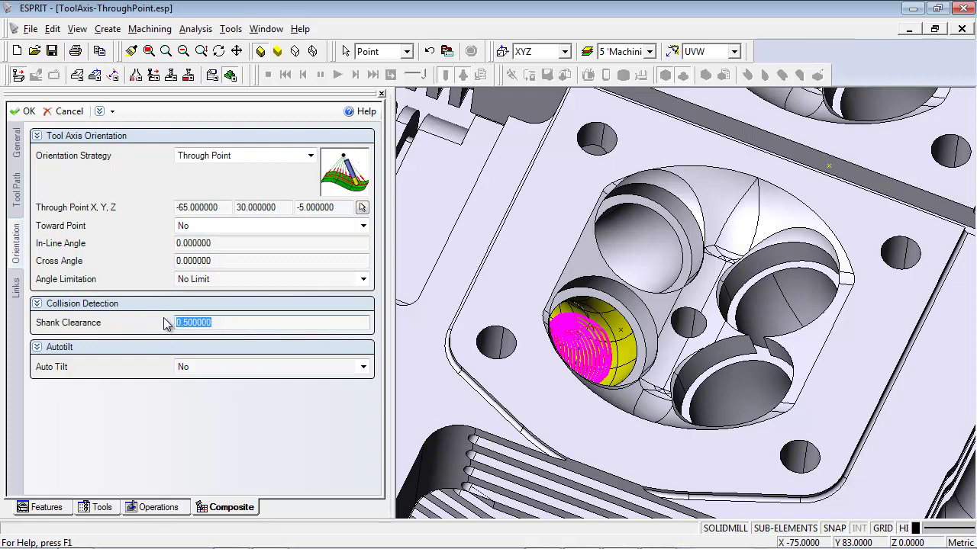
{"action": "left_click", "coordinate": [19, 113]}
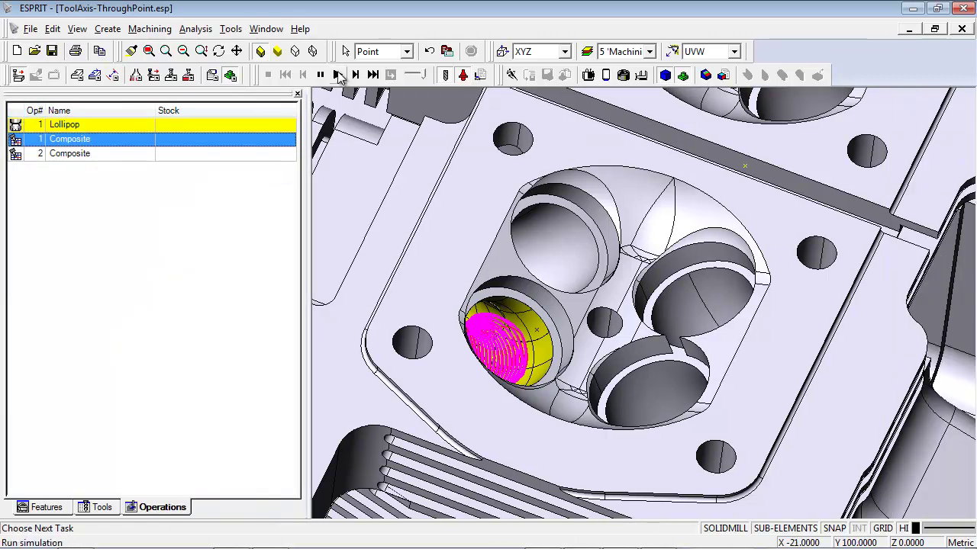
Run the machining simulation with the machine head and the enclosure and table visible.
{"action": "left_click", "coordinate": [339, 75]}
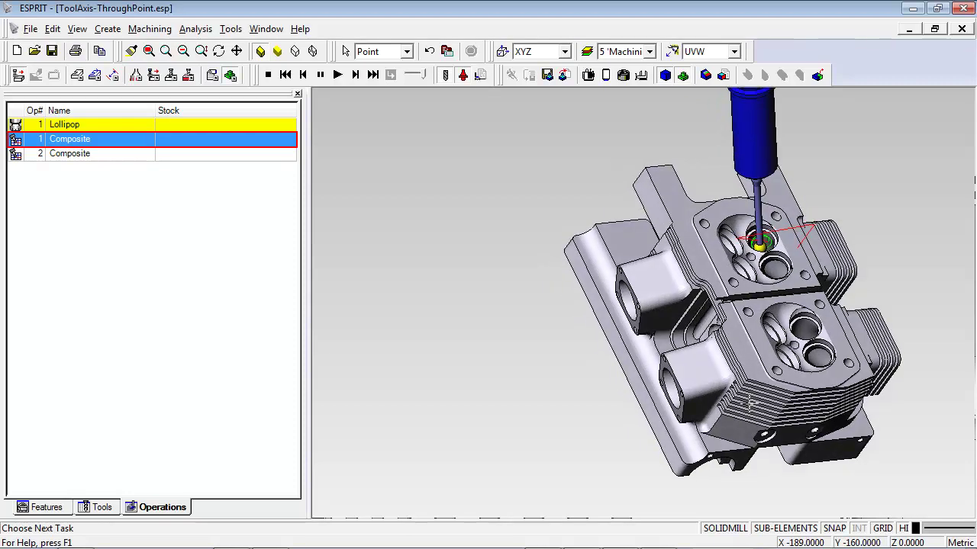
{"action": "left_click", "coordinate": [609, 76]}
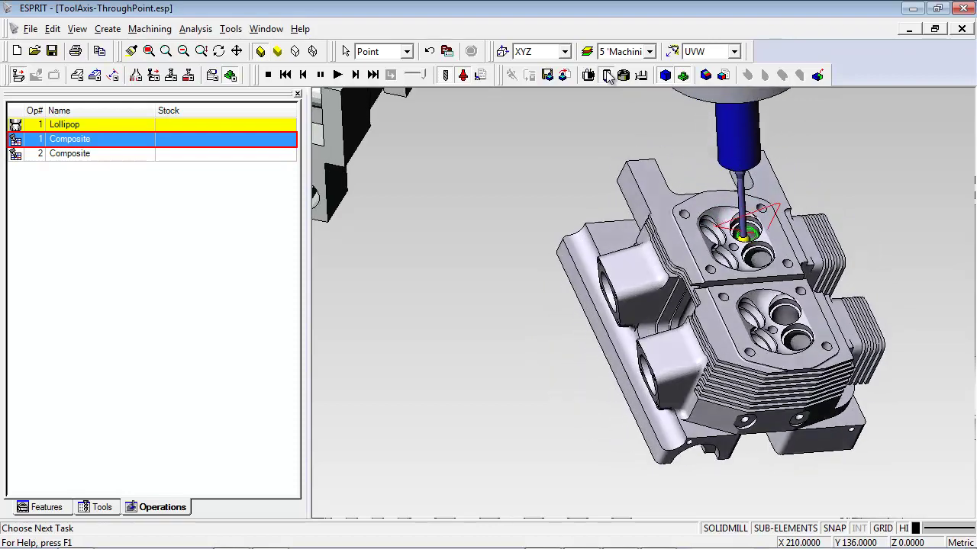
{"action": "left_click", "coordinate": [623, 75]}
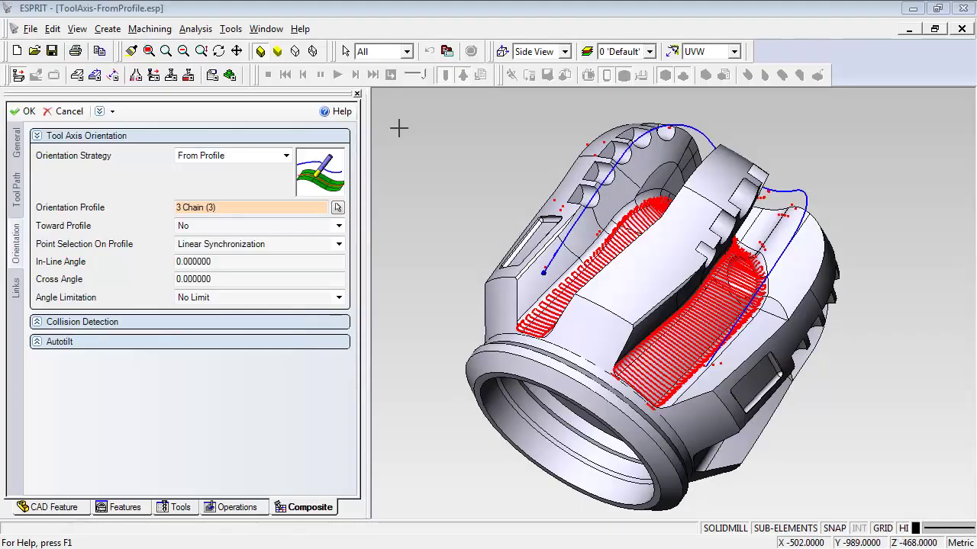
Keep the From Profile tool axis on 3 Chain (3) with Linear Synchronization, and apply it.
{"action": "left_click", "coordinate": [223, 207]}
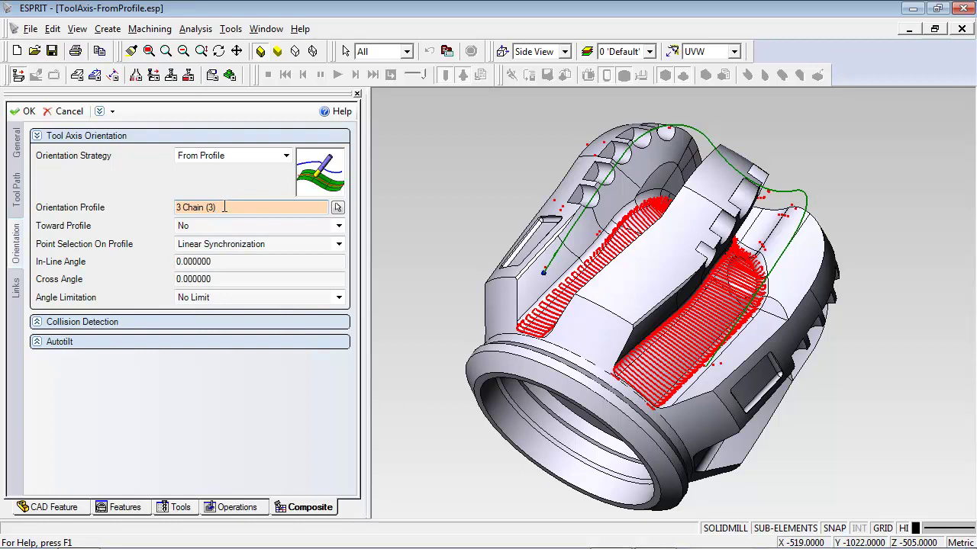
{"action": "mouse_move", "coordinate": [291, 252]}
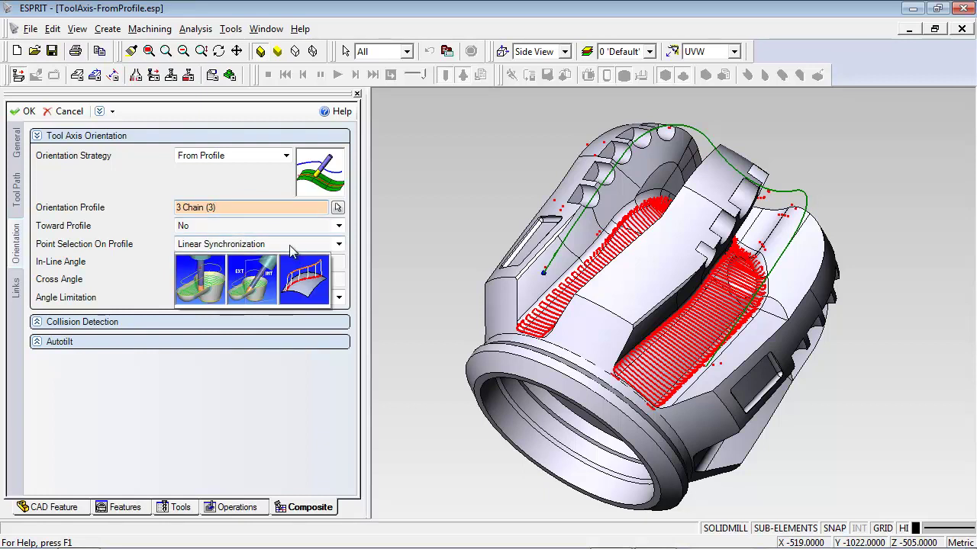
{"action": "left_click", "coordinate": [303, 282]}
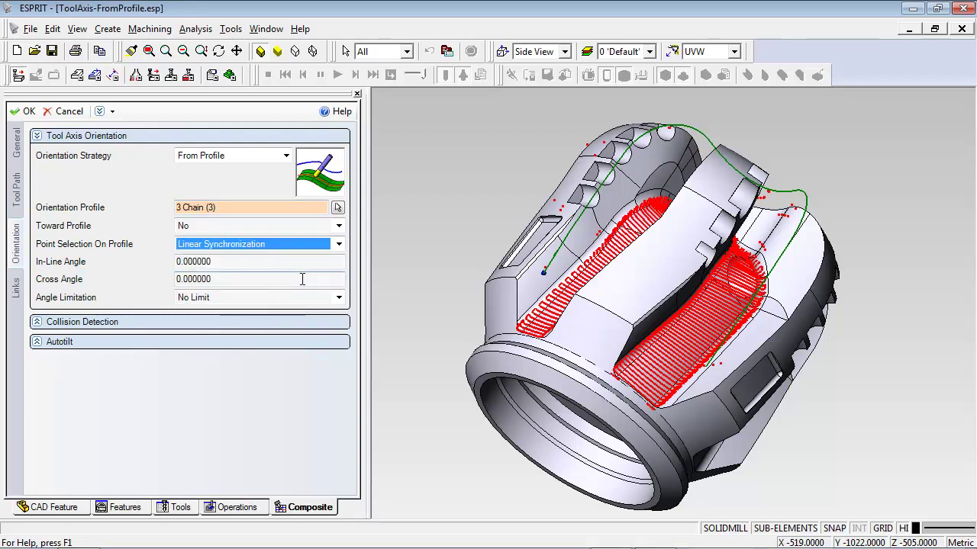
{"action": "left_click", "coordinate": [23, 111]}
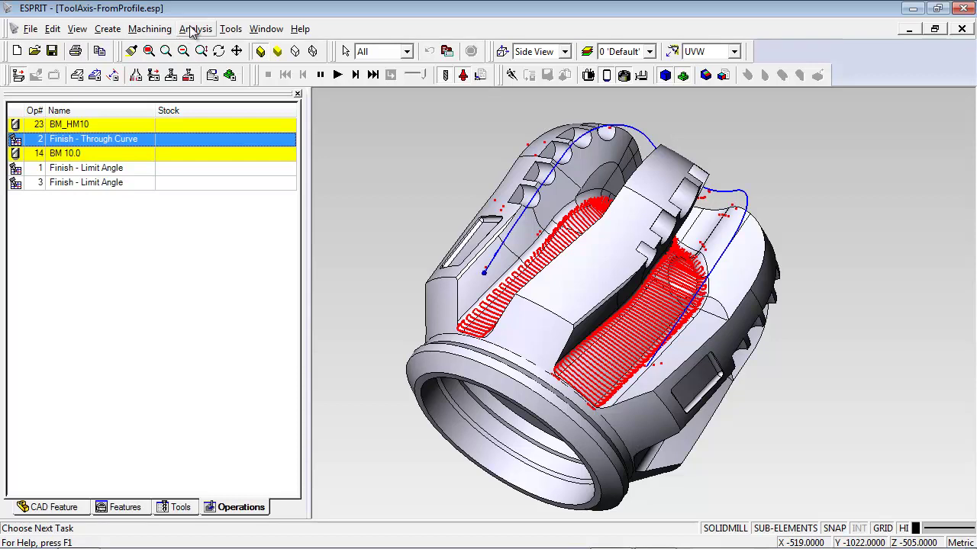
Open Toolpath Analysis and play the toolpath while tracing the tool tip and tool axis.
{"action": "left_click", "coordinate": [191, 29]}
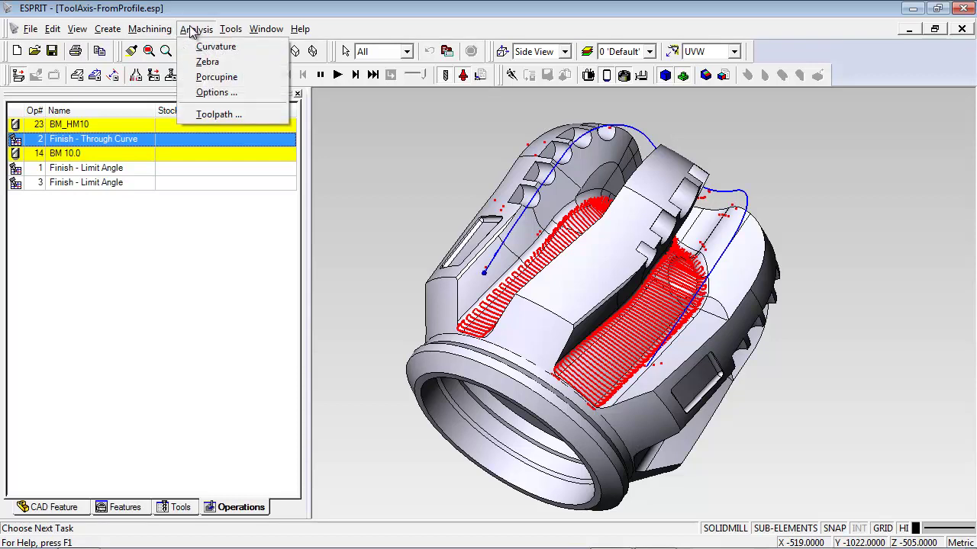
{"action": "left_click", "coordinate": [212, 115]}
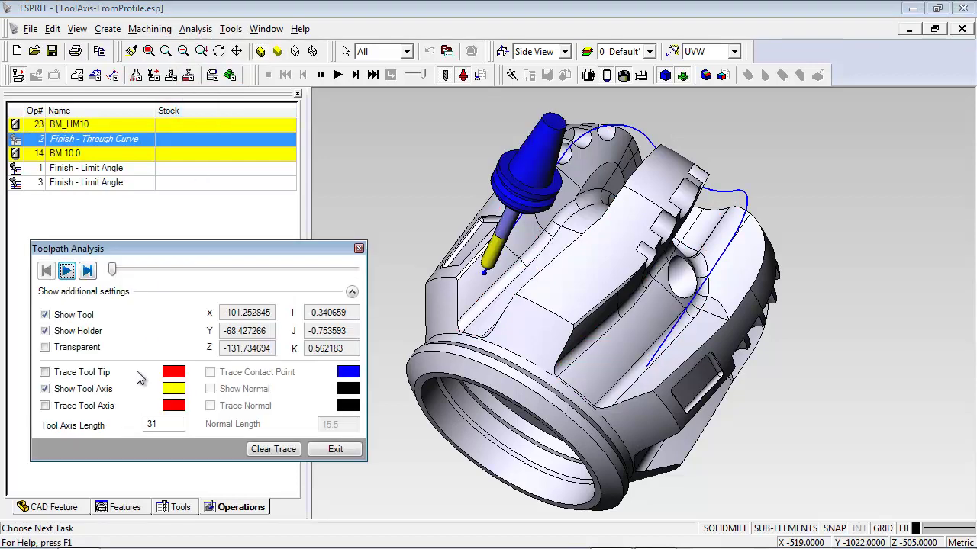
{"action": "left_click", "coordinate": [44, 389]}
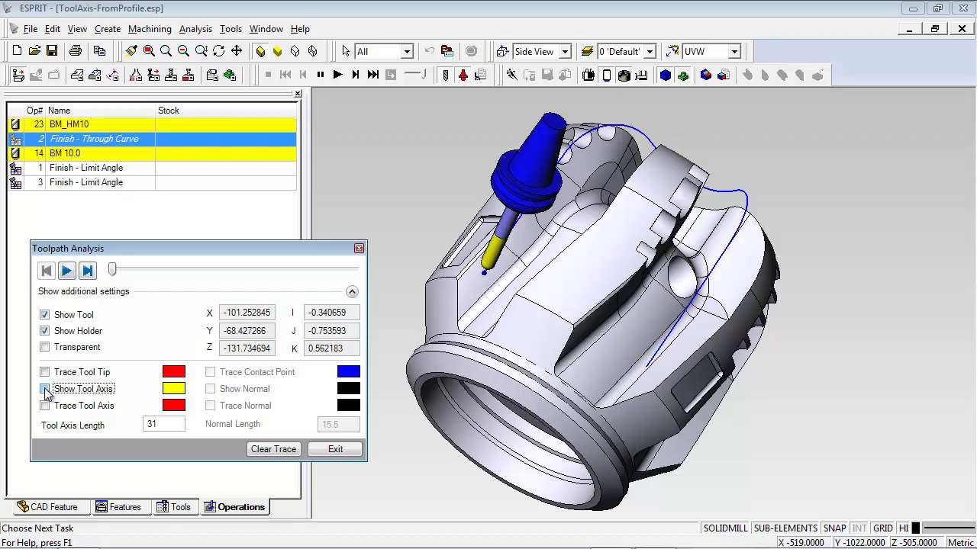
{"action": "left_click", "coordinate": [67, 270]}
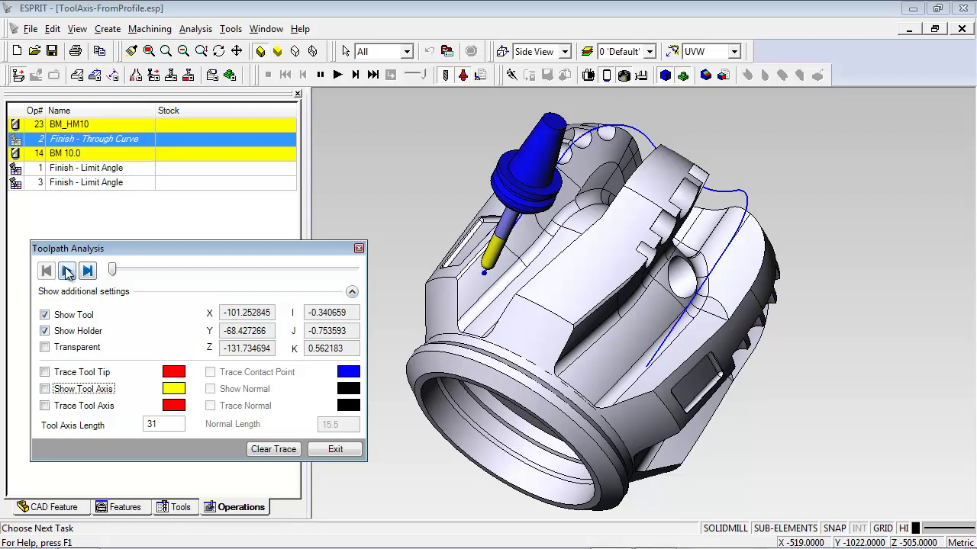
{"action": "left_click", "coordinate": [44, 372]}
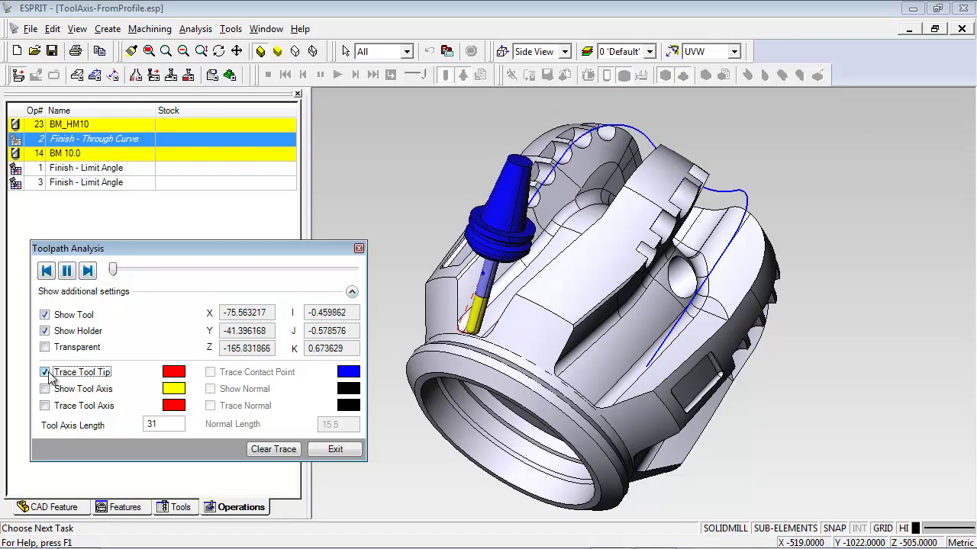
{"action": "left_click", "coordinate": [45, 406]}
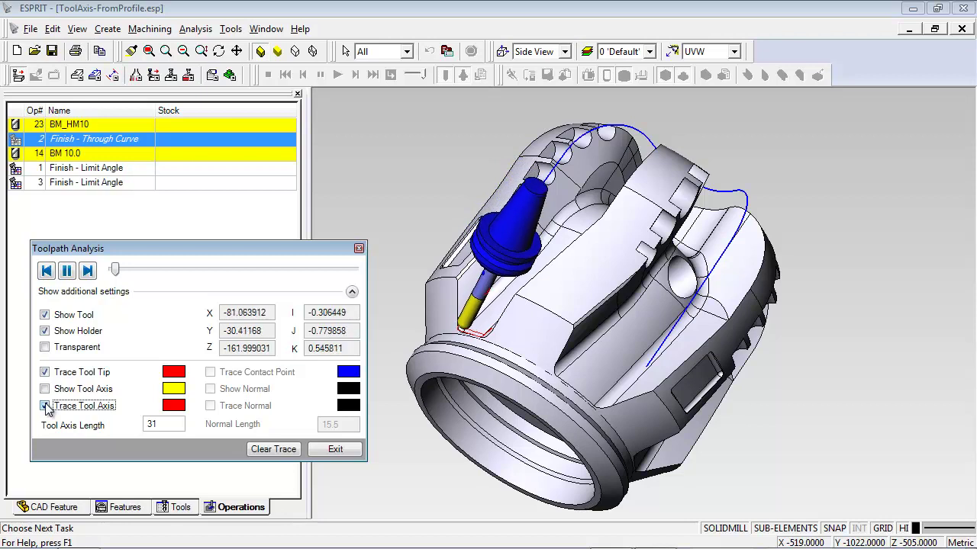
Stop the tip trace, show the tool axis, clear traces, scrub ahead, and pause playback.
{"action": "left_click", "coordinate": [45, 373]}
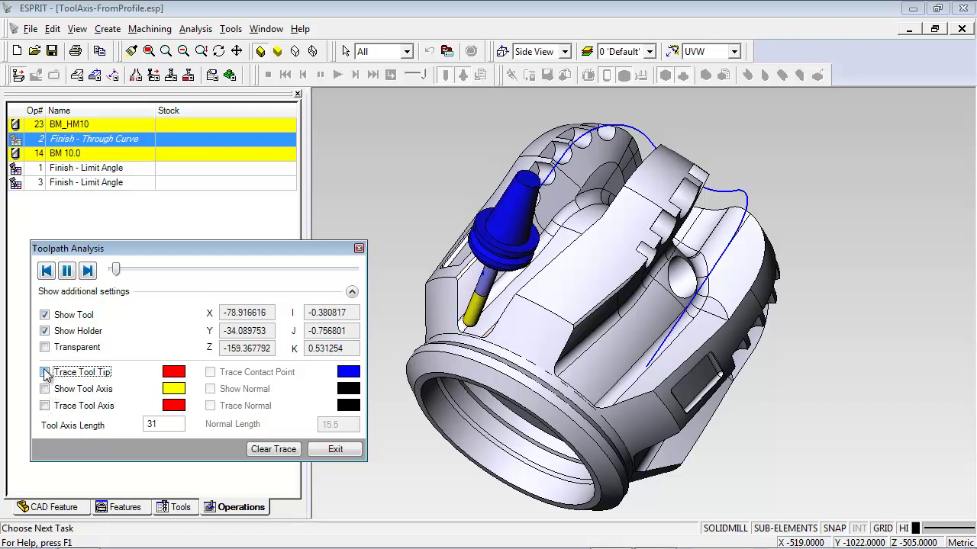
{"action": "left_click", "coordinate": [44, 389]}
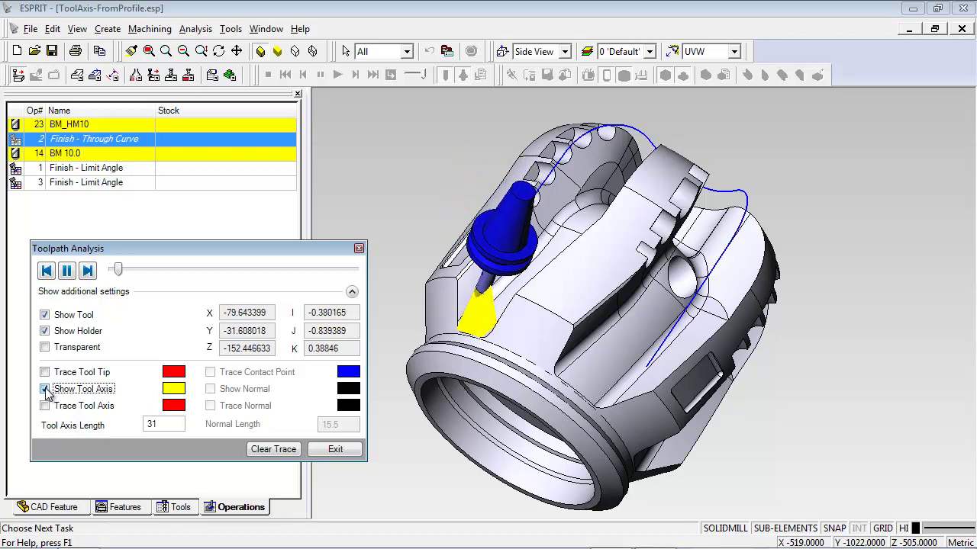
{"action": "left_click", "coordinate": [280, 451]}
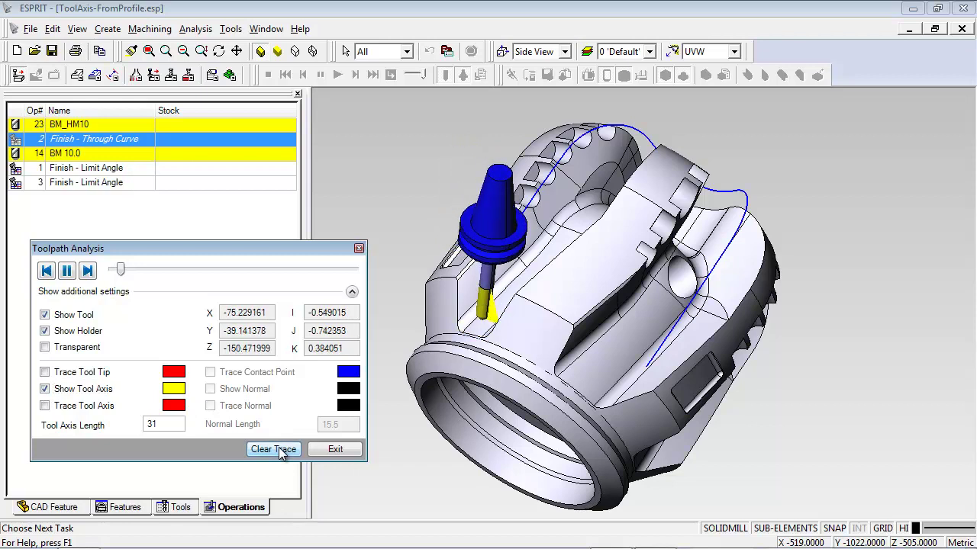
{"action": "left_click", "coordinate": [126, 273]}
{"action": "left_click_drag", "start_coordinate": [128, 273], "coordinate": [169, 279]}
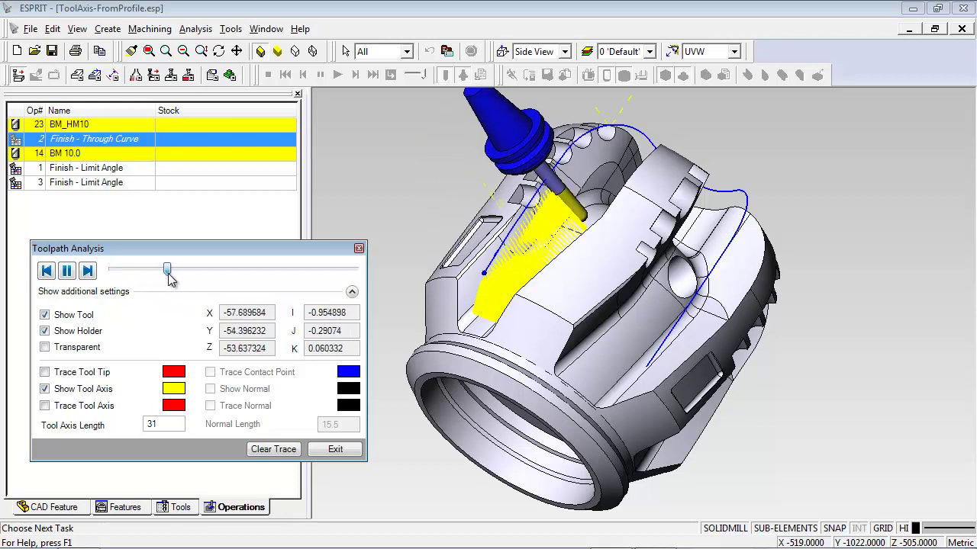
{"action": "left_click", "coordinate": [276, 450]}
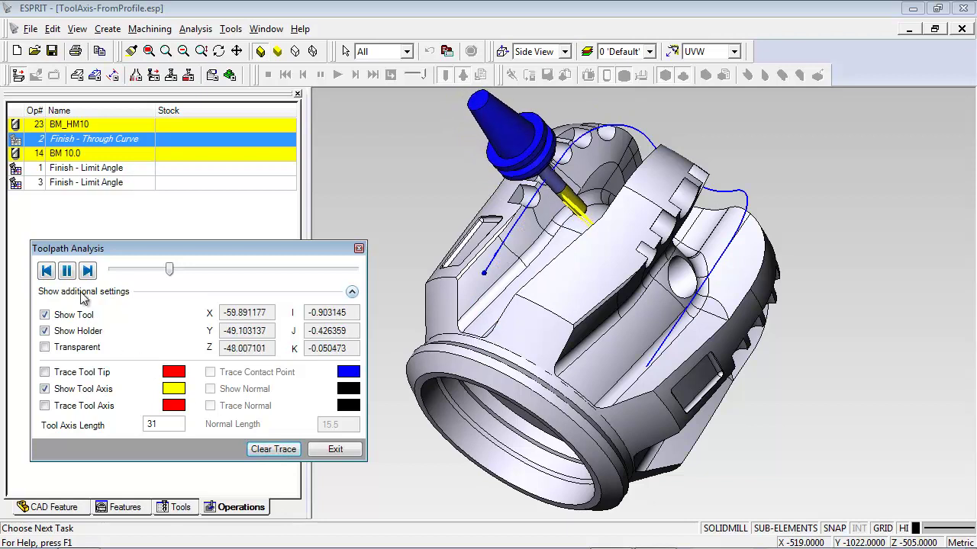
{"action": "left_click", "coordinate": [66, 271]}
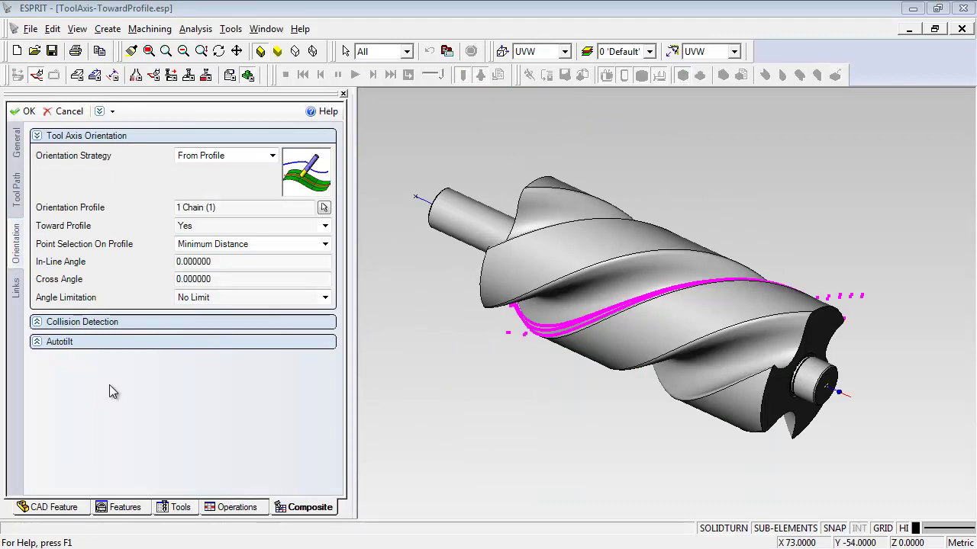
Set Toward Profile to Yes with Minimum Distance point selection and apply the composite.
{"action": "left_click", "coordinate": [225, 208]}
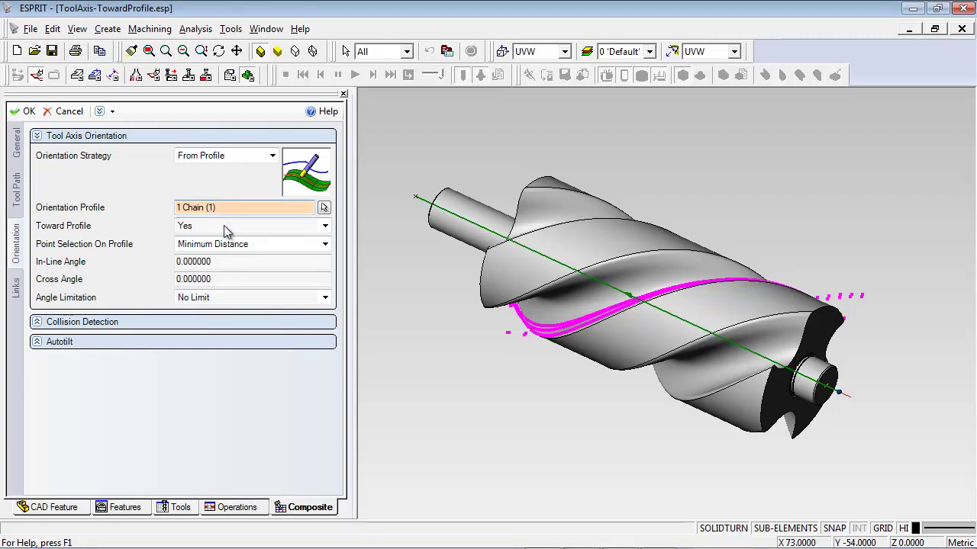
{"action": "left_click", "coordinate": [226, 225]}
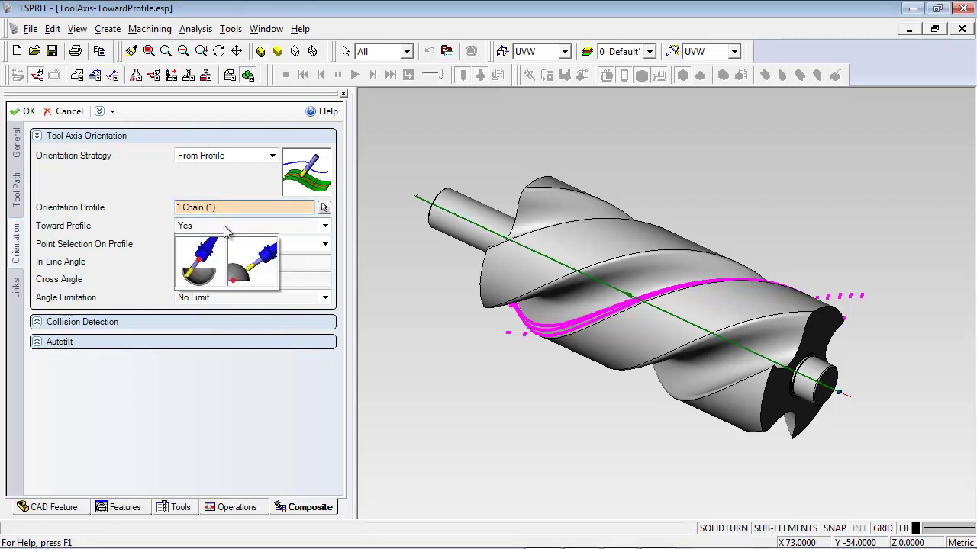
{"action": "left_click", "coordinate": [249, 260]}
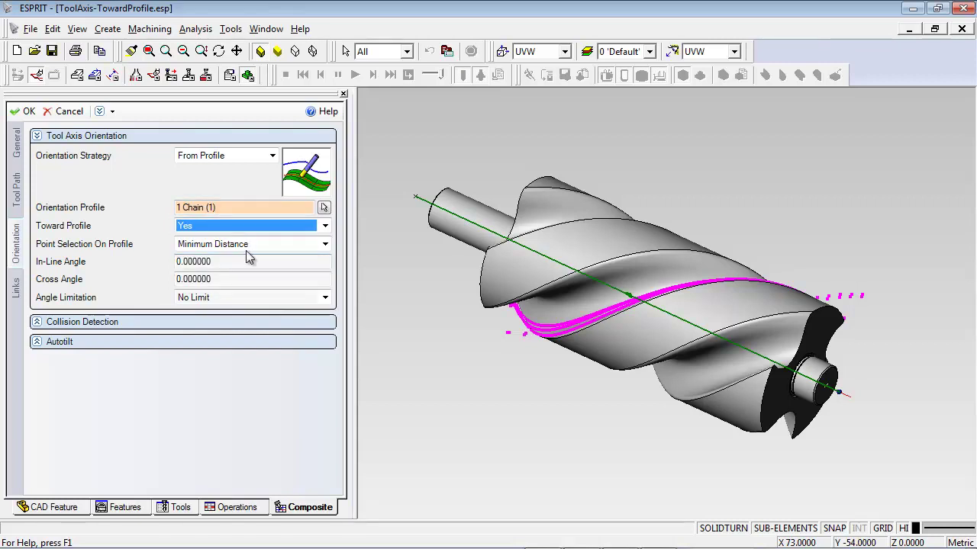
{"action": "left_click", "coordinate": [235, 245]}
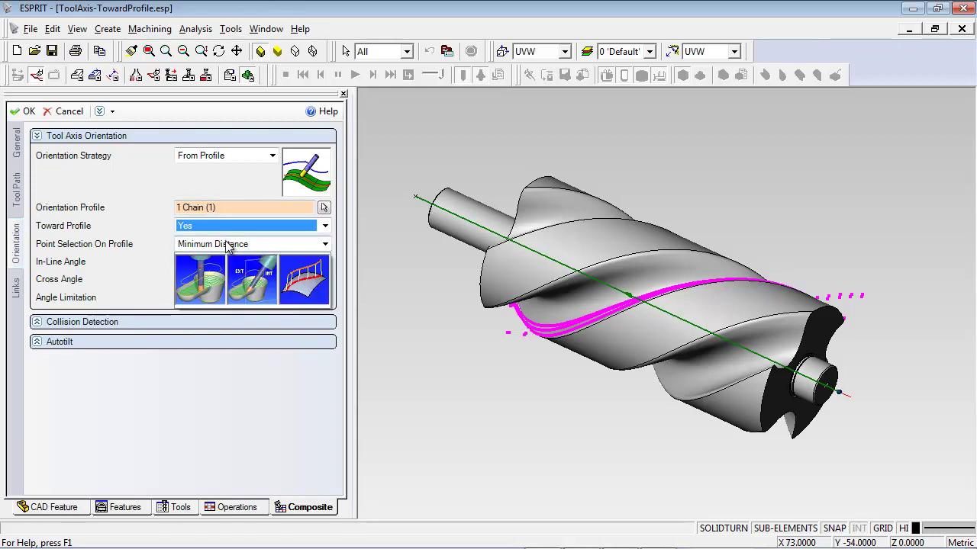
{"action": "left_click", "coordinate": [204, 281]}
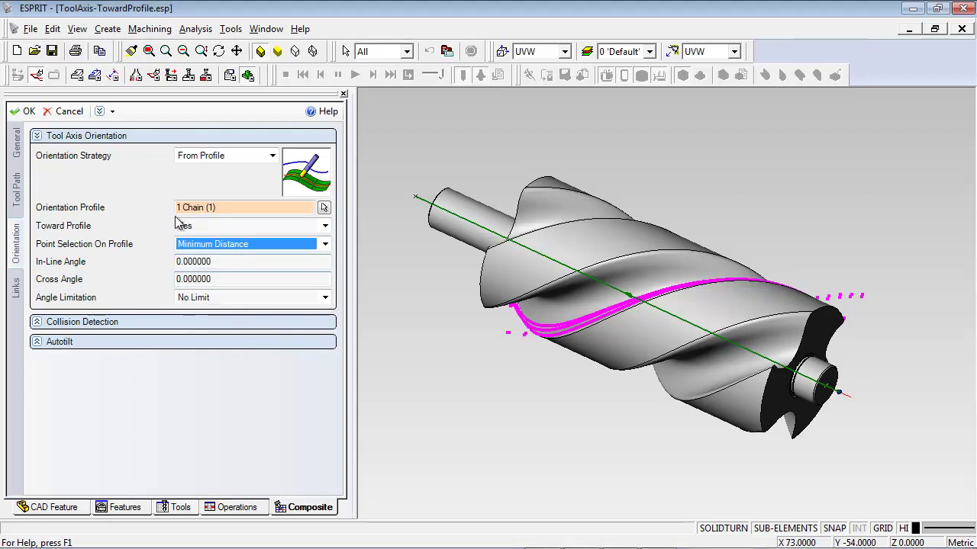
{"action": "left_click", "coordinate": [24, 111]}
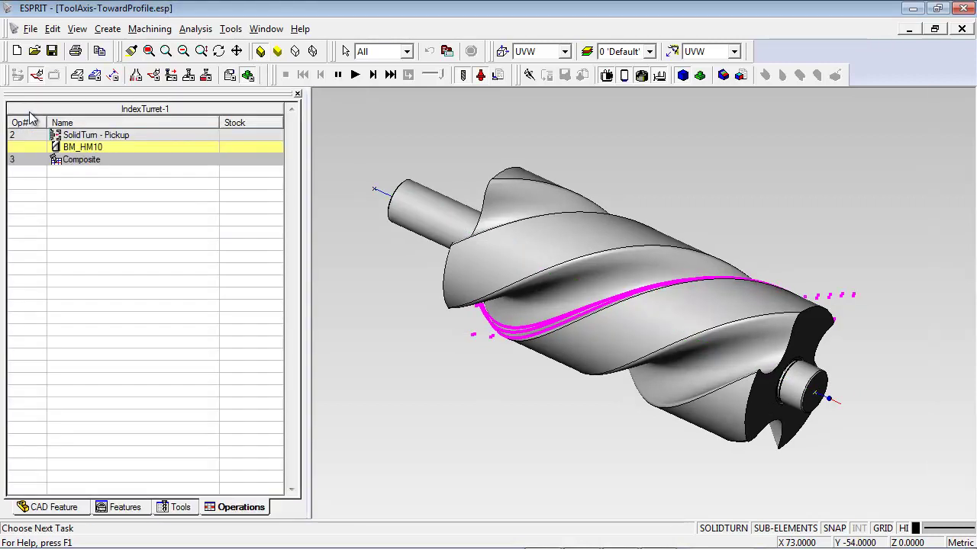
Open Toolpath Analysis for the composite operation and start playback.
{"action": "left_click", "coordinate": [189, 32]}
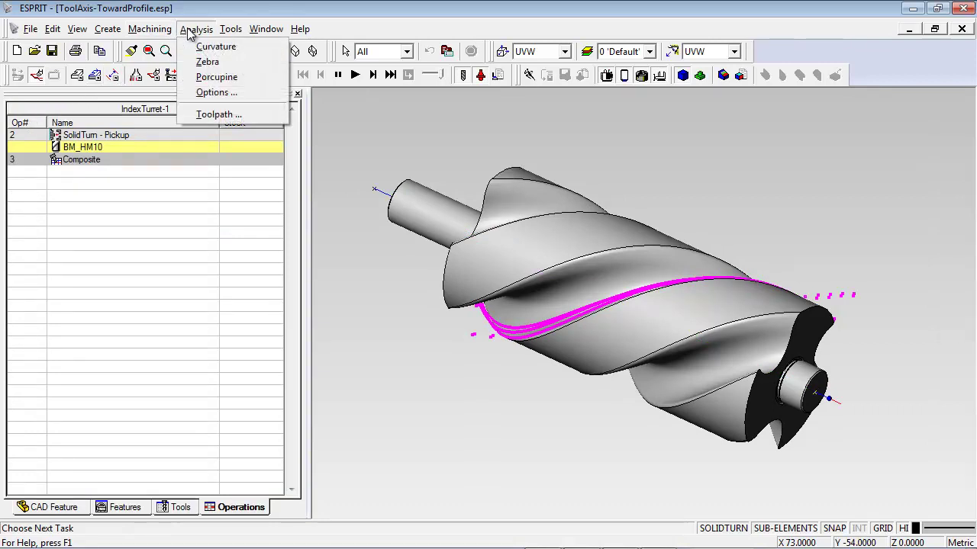
{"action": "left_click", "coordinate": [212, 116]}
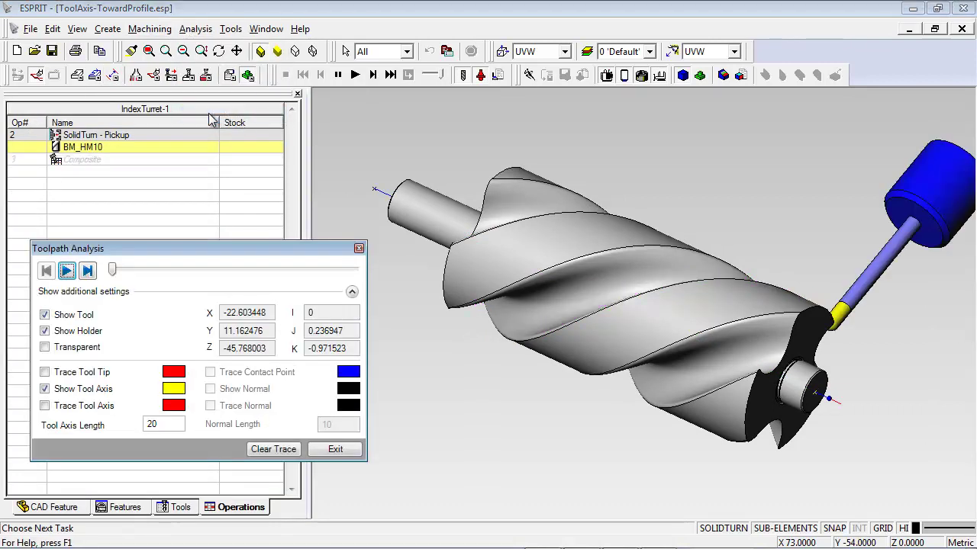
{"action": "left_click", "coordinate": [67, 272]}
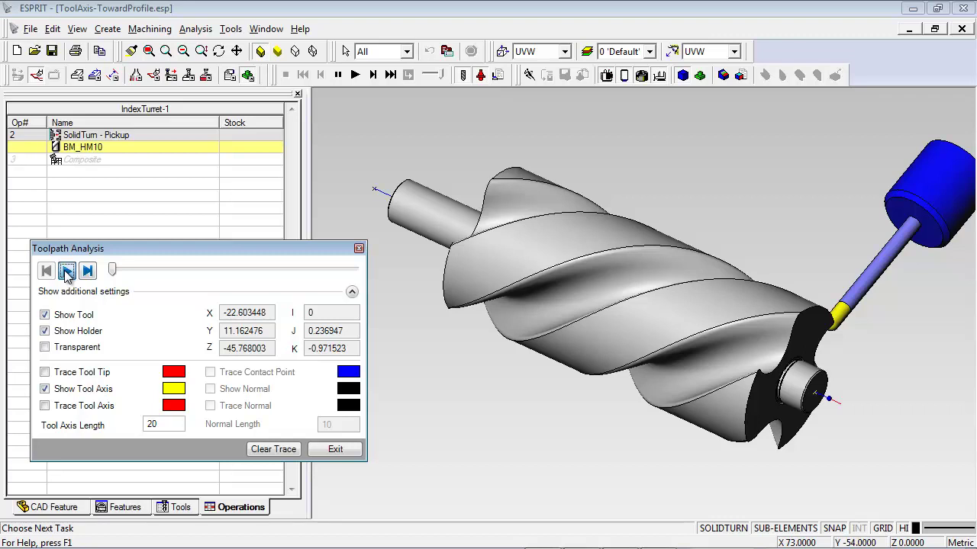